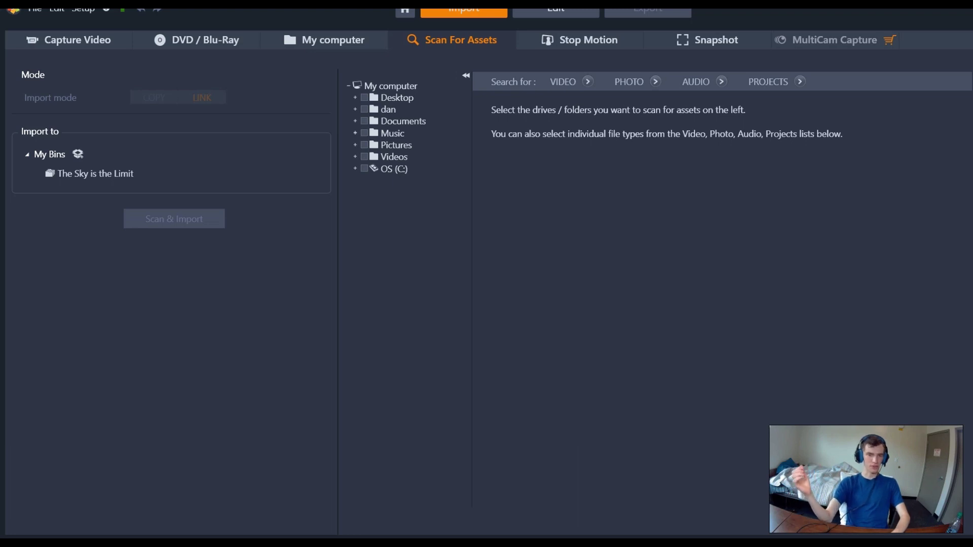
- From the Bandicam folder on this computer, mark only the bandicam video of the boxed camera for import, with everything else unchecked
{"action": "left_click", "coordinate": [333, 40]}
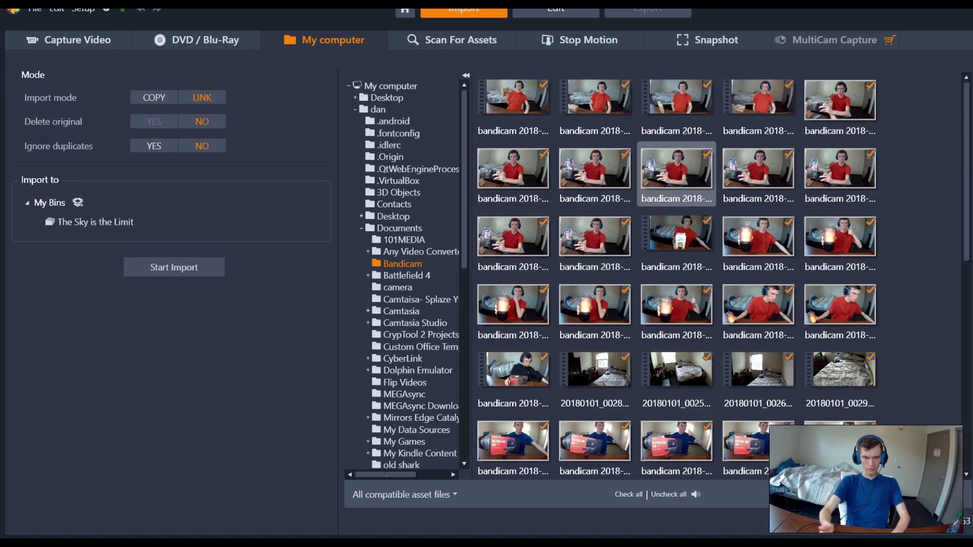
{"action": "scroll", "coordinate": [676, 276], "scroll_direction": "down", "scroll_amount": 3}
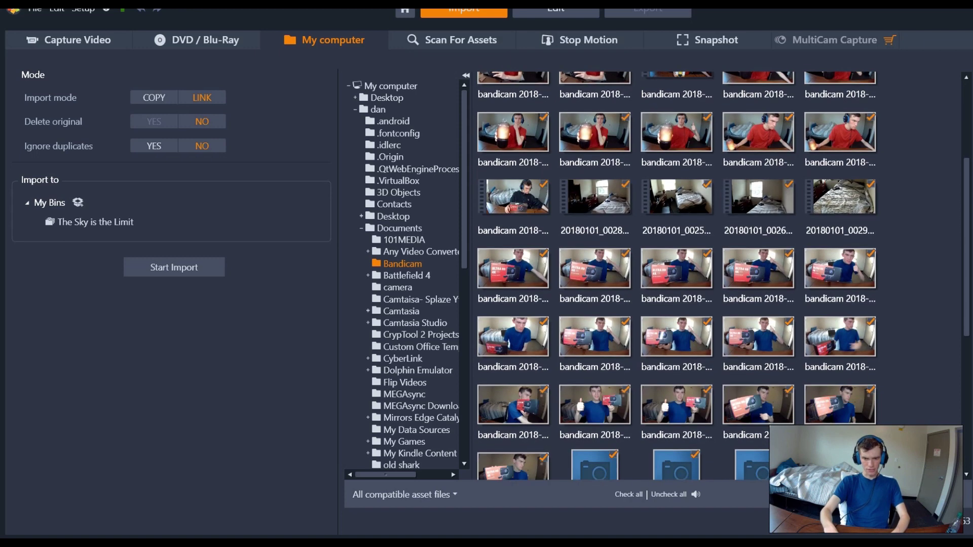
{"action": "left_click", "coordinate": [668, 494]}
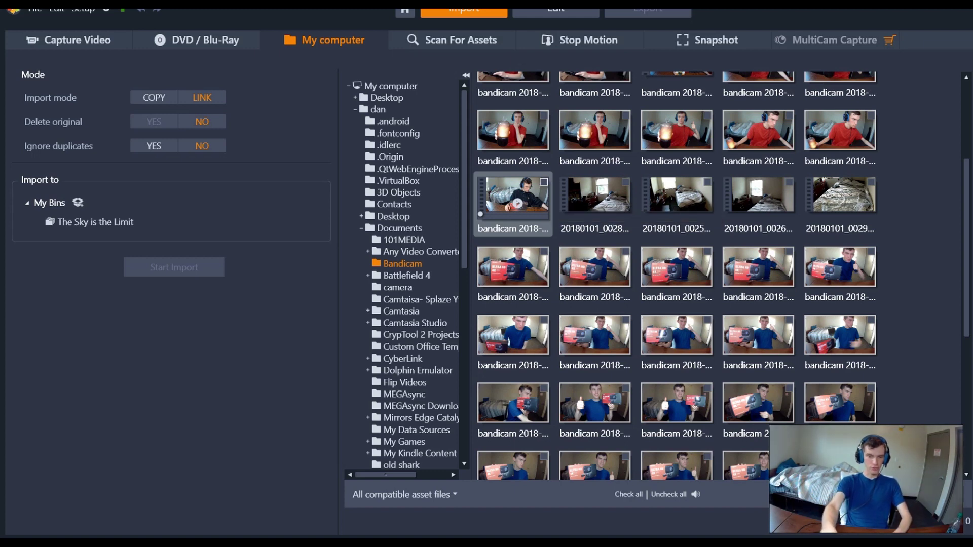
{"action": "left_click", "coordinate": [543, 182]}
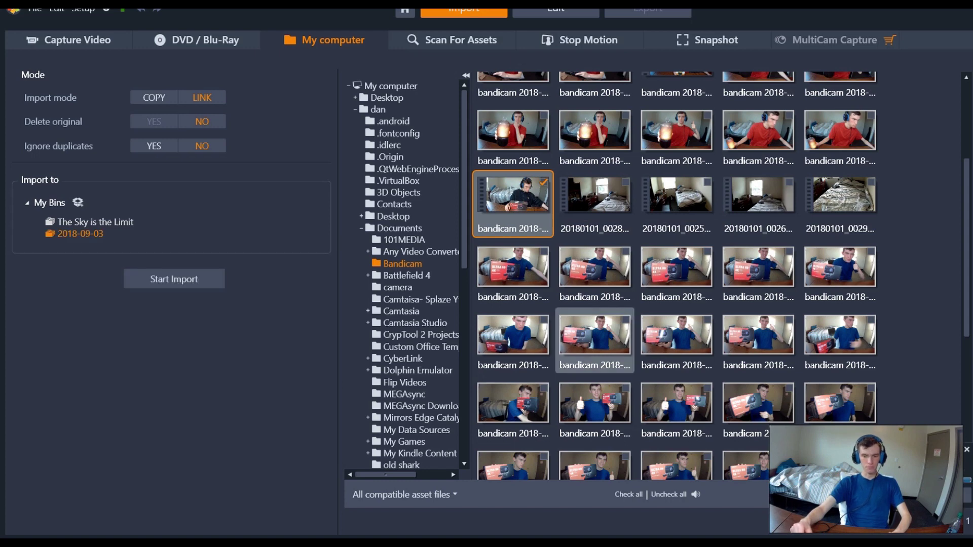
{"action": "mouse_move", "coordinate": [757, 545]}
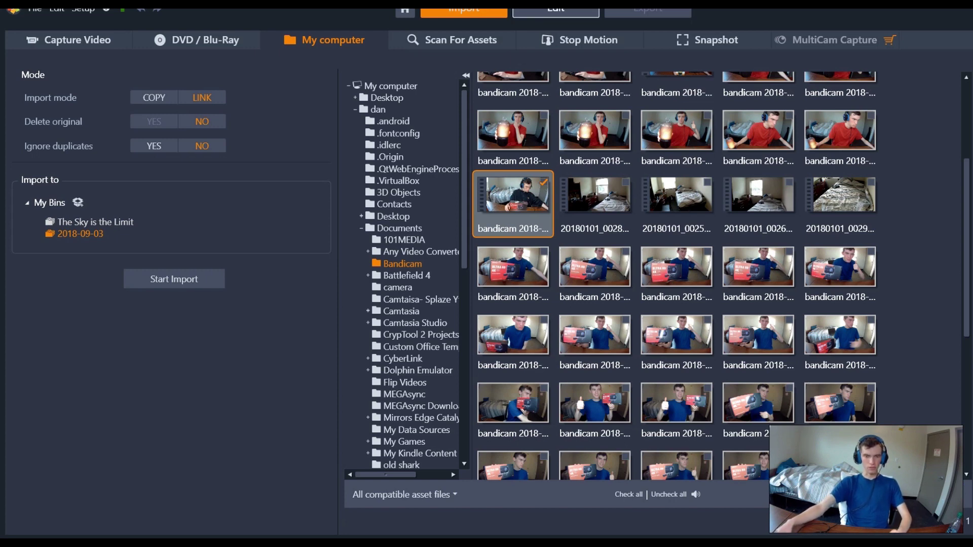
{"action": "left_click", "coordinate": [556, 10]}
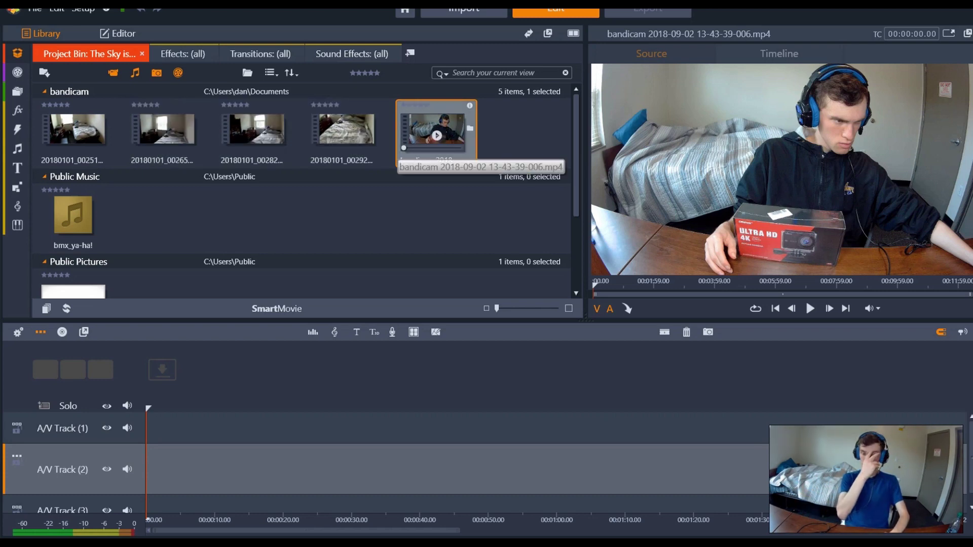
{"action": "left_click_drag", "start_coordinate": [436, 132], "coordinate": [162, 423]}
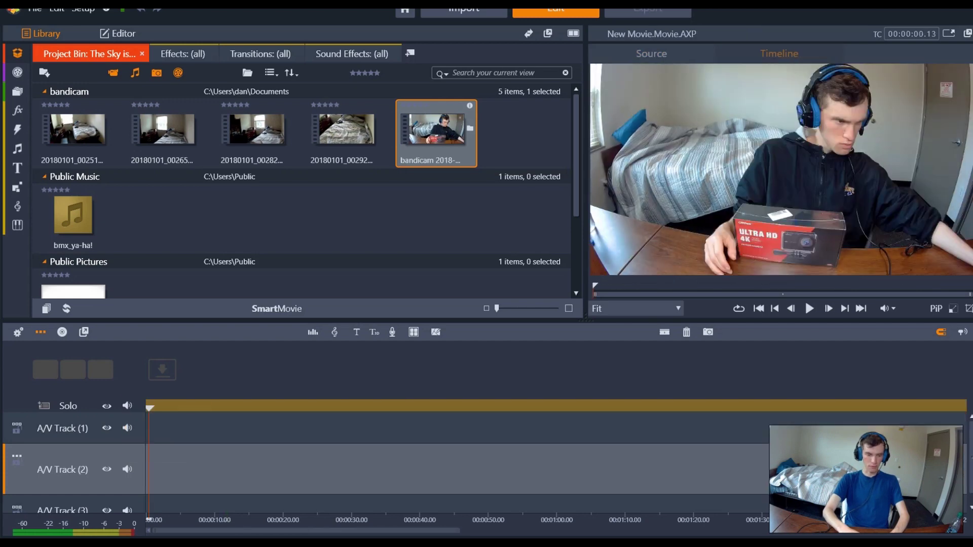
{"action": "key", "text": "Home"}
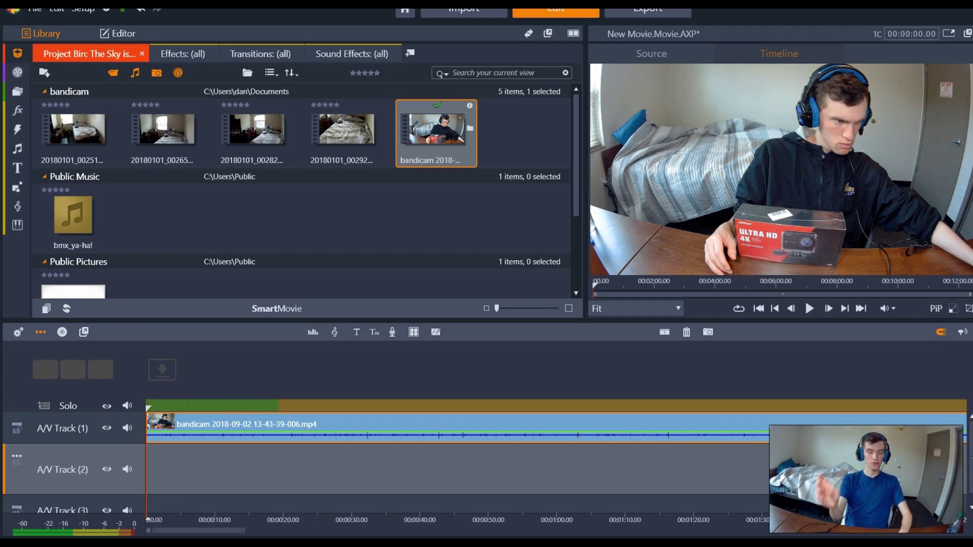
- Examine the bandicam clip on A/V Track (1) at several coarse and fine timeline scales
{"action": "key", "text": "minus"}
{"action": "key", "text": "minus"}
{"action": "key", "text": "minus"}
{"action": "key", "text": "minus"}
{"action": "key", "text": "minus"}
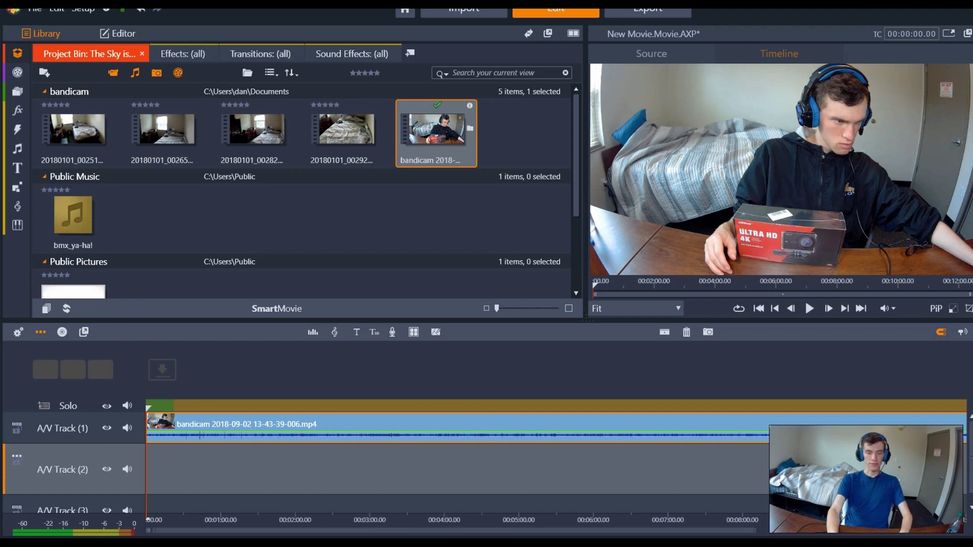
{"action": "key", "text": "minus"}
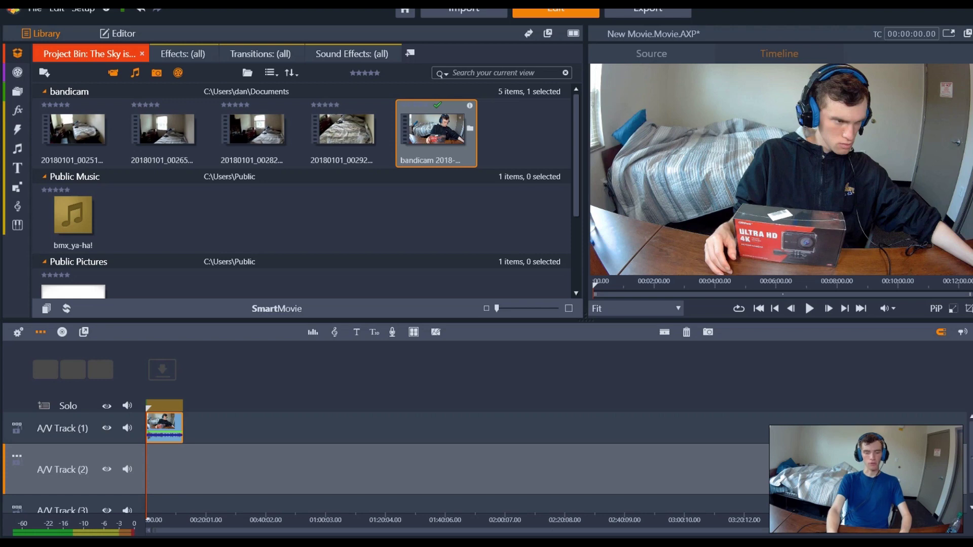
{"action": "key", "text": "plus"}
{"action": "key", "text": "plus"}
{"action": "key", "text": "plus"}
{"action": "key", "text": "plus"}
{"action": "key", "text": "plus"}
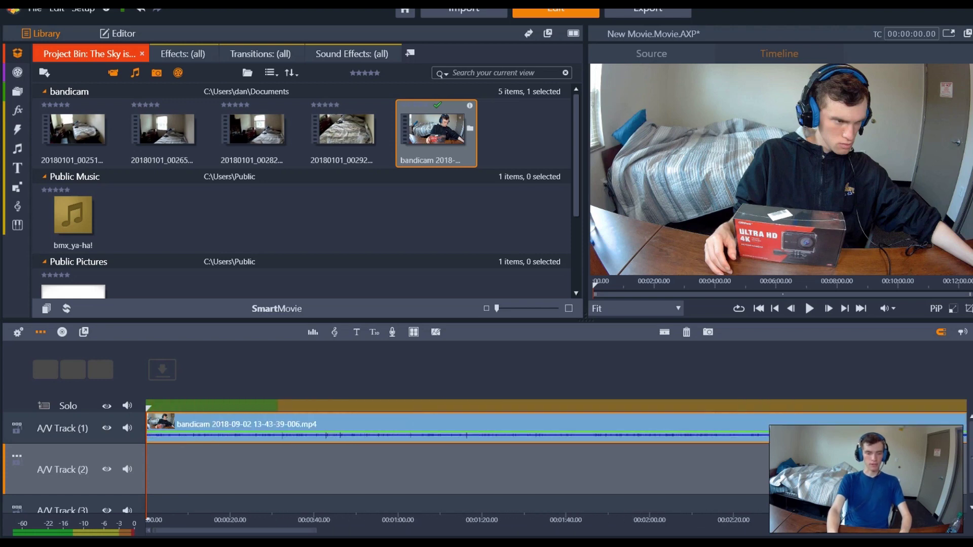
{"action": "key", "text": "plus"}
{"action": "key", "text": "plus"}
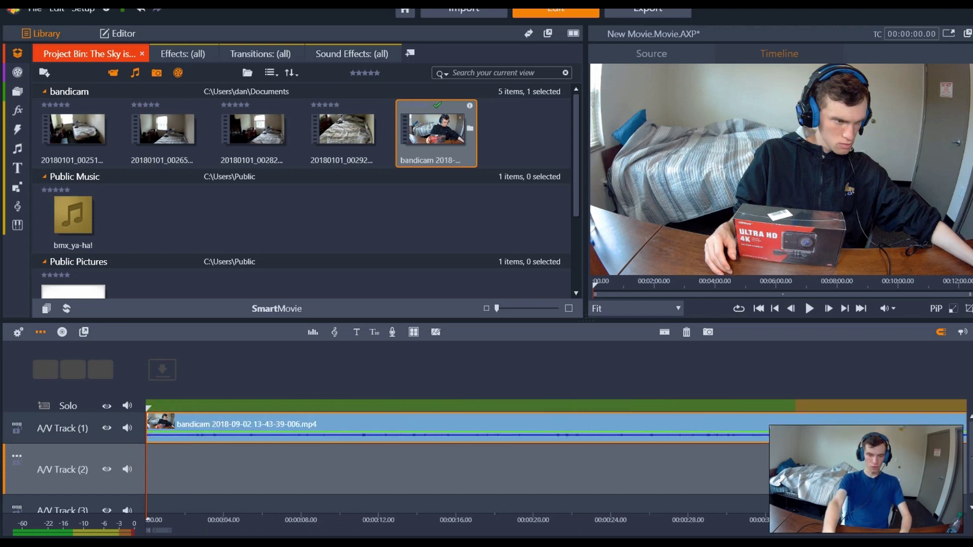
{"action": "key", "text": "plus"}
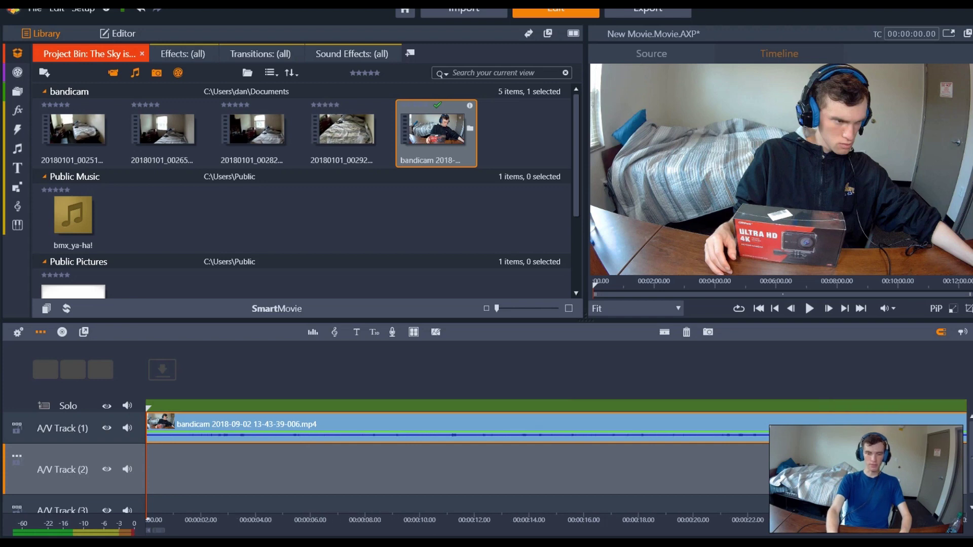
{"action": "key", "text": "minus"}
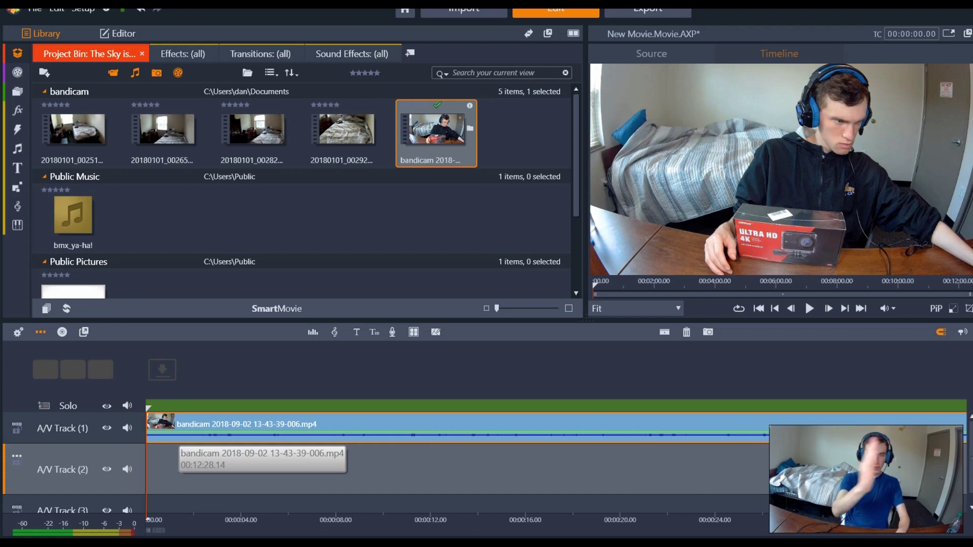
{"action": "key", "text": "plus"}
{"action": "key", "text": "plus"}
{"action": "key", "text": "plus"}
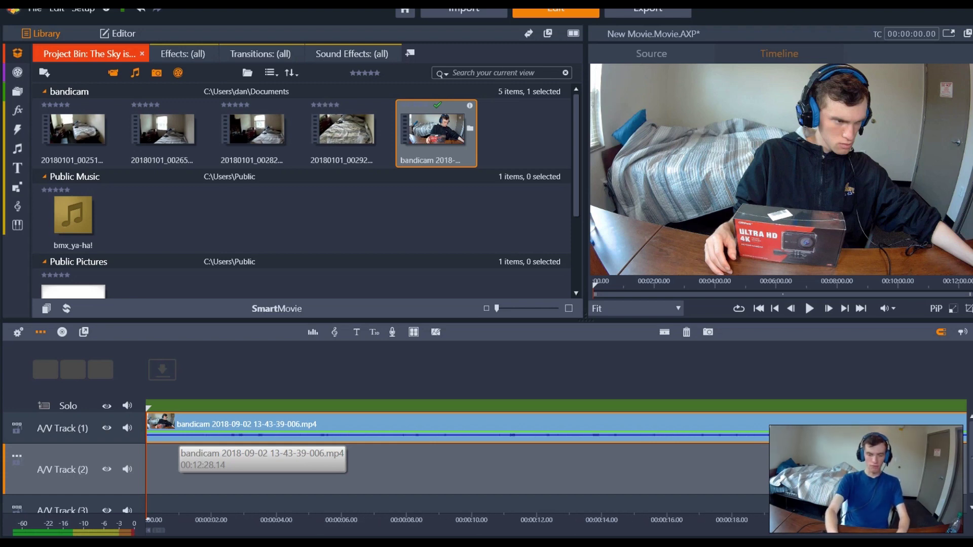
- Split the bandicam clip on A/V Track (1) at about 00:05:24
{"action": "scroll", "coordinate": [178, 441], "scroll_direction": "down", "scroll_amount": 6}
{"action": "scroll", "coordinate": [179, 441], "scroll_direction": "down", "scroll_amount": 3}
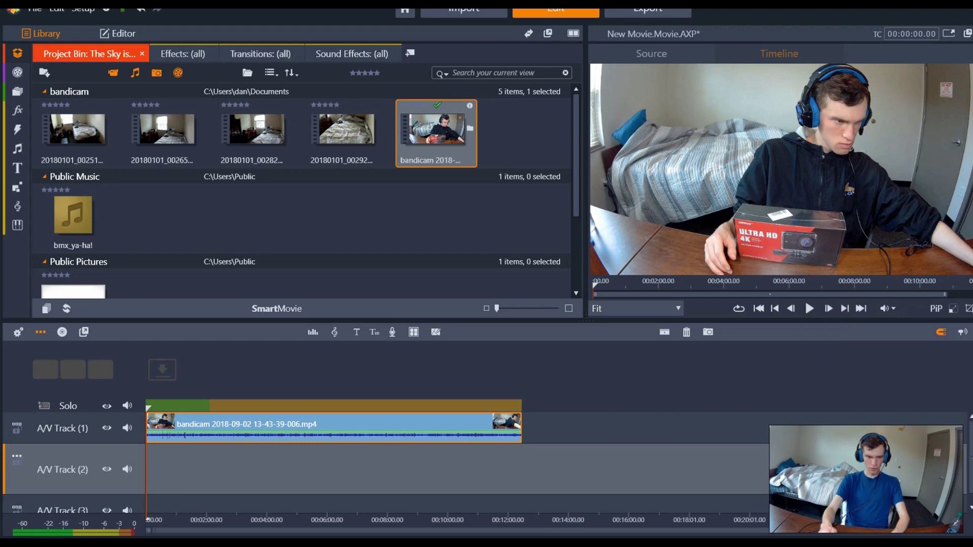
{"action": "left_click_drag", "start_coordinate": [596, 286], "coordinate": [682, 285]}
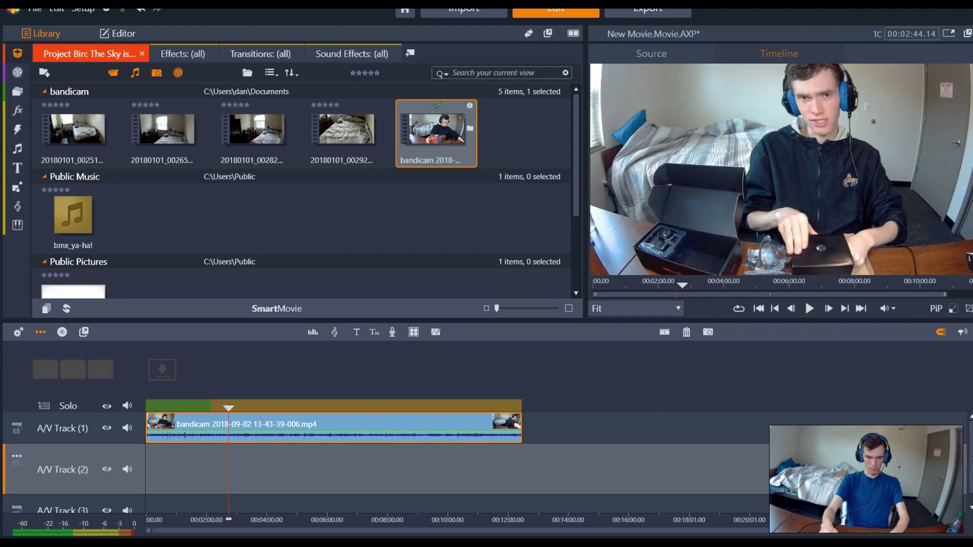
{"action": "left_click_drag", "start_coordinate": [682, 285], "coordinate": [682, 285]}
{"action": "left_click_drag", "start_coordinate": [229, 407], "coordinate": [309, 408]}
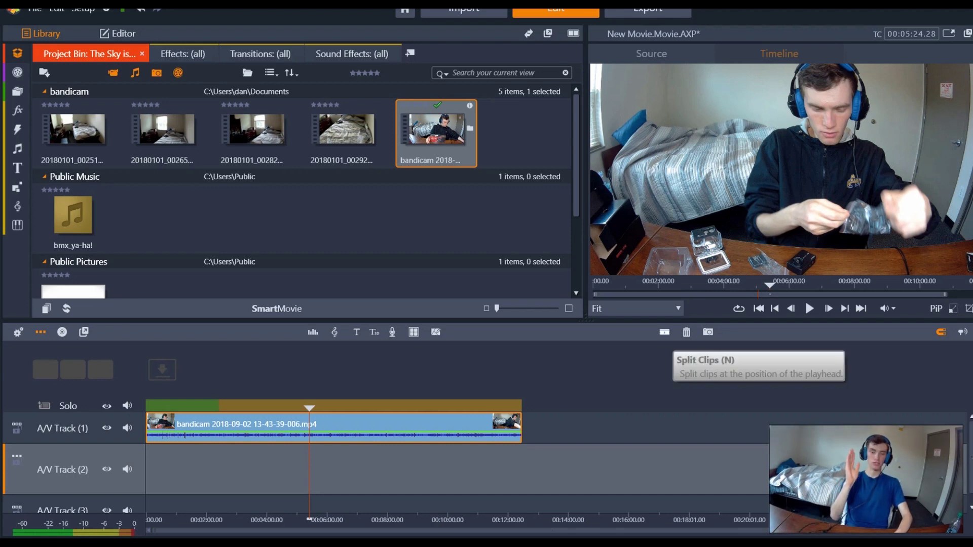
{"action": "left_click", "coordinate": [664, 332]}
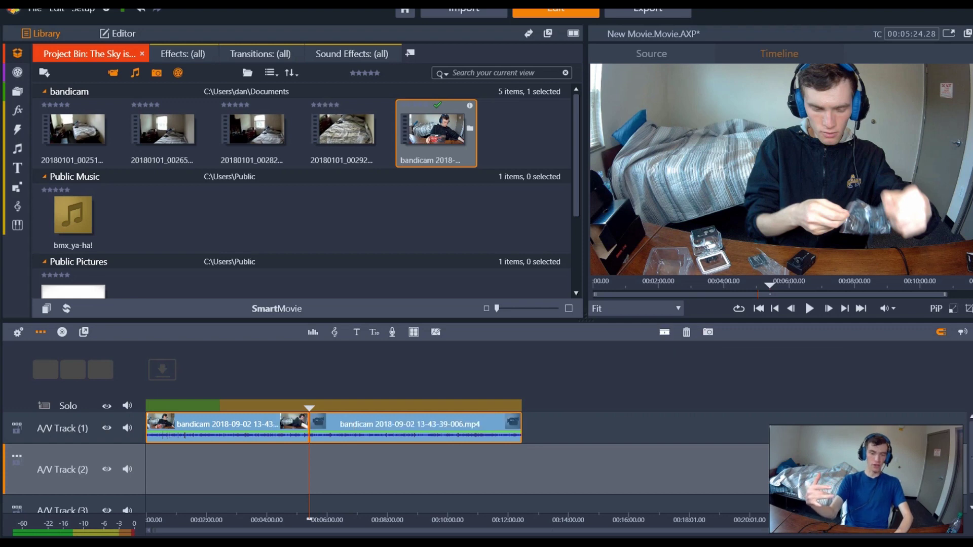
- Shift both halves of the bandicam clip to start at about 00:02:00, and move the second half on to about 00:10:46
{"action": "left_click_drag", "start_coordinate": [443, 434], "coordinate": [505, 434]}
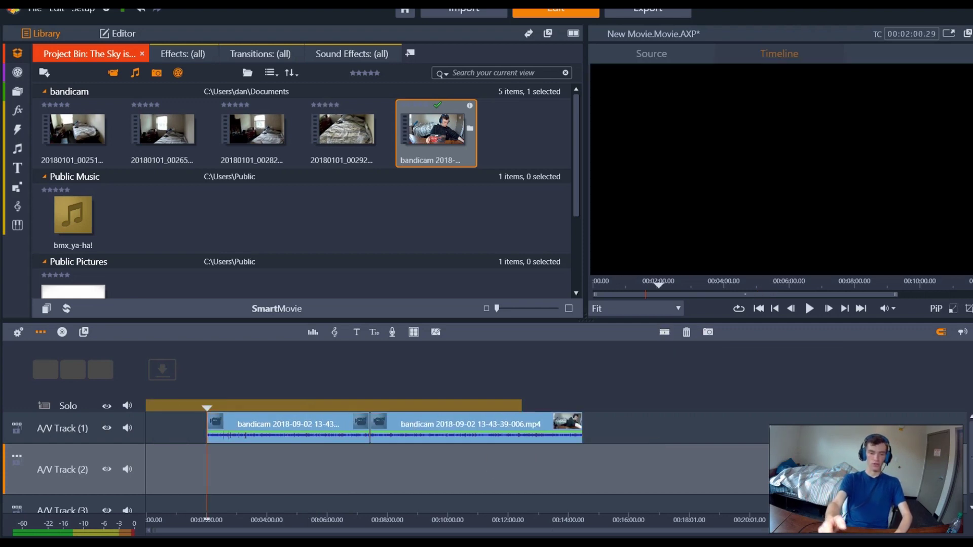
{"action": "left_click_drag", "start_coordinate": [404, 430], "coordinate": [505, 430]}
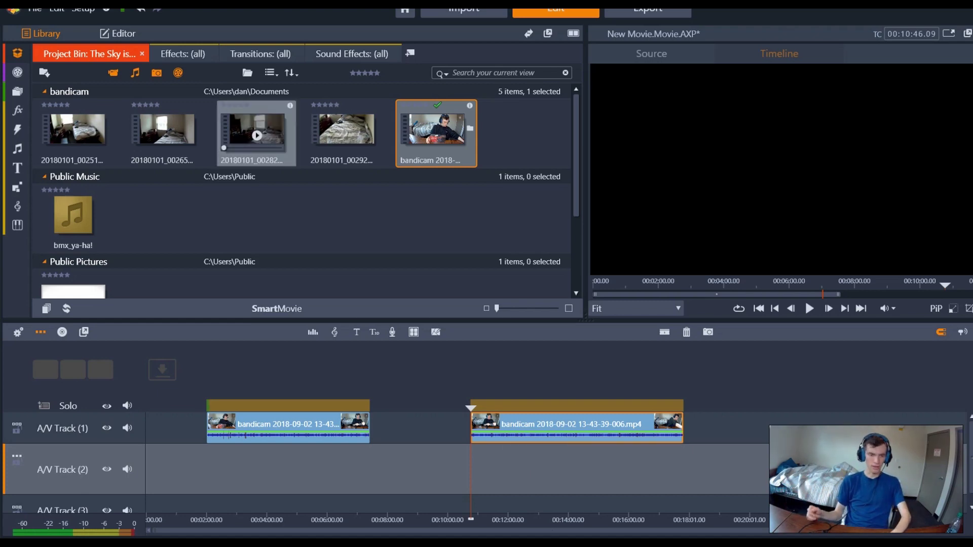
- Add 20180101_002820A.mp4 to A/V Track (1) at about 00:08:40, in the gap between the two bandicam halves
{"action": "left_click", "coordinate": [276, 154]}
{"action": "left_click_drag", "start_coordinate": [255, 131], "coordinate": [423, 468]}
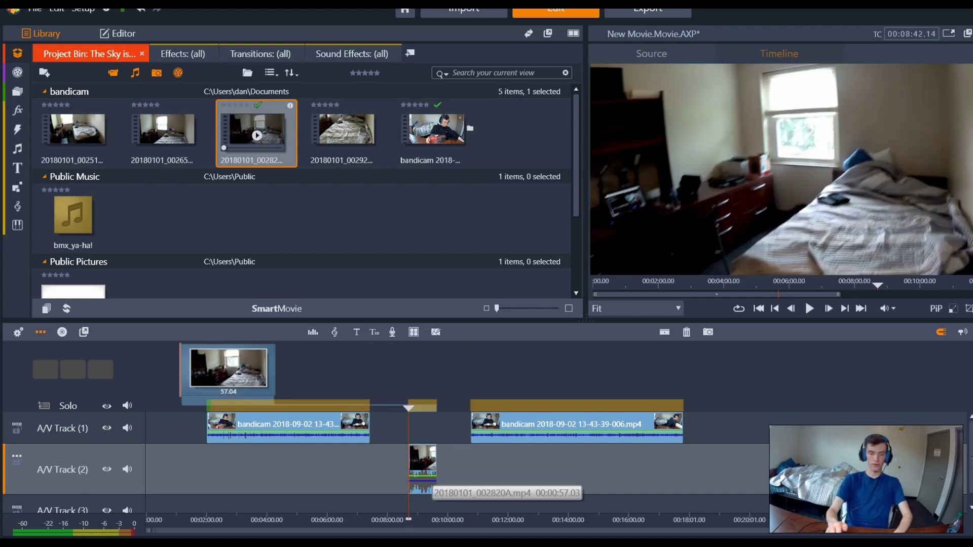
{"action": "left_click_drag", "start_coordinate": [423, 468], "coordinate": [422, 428]}
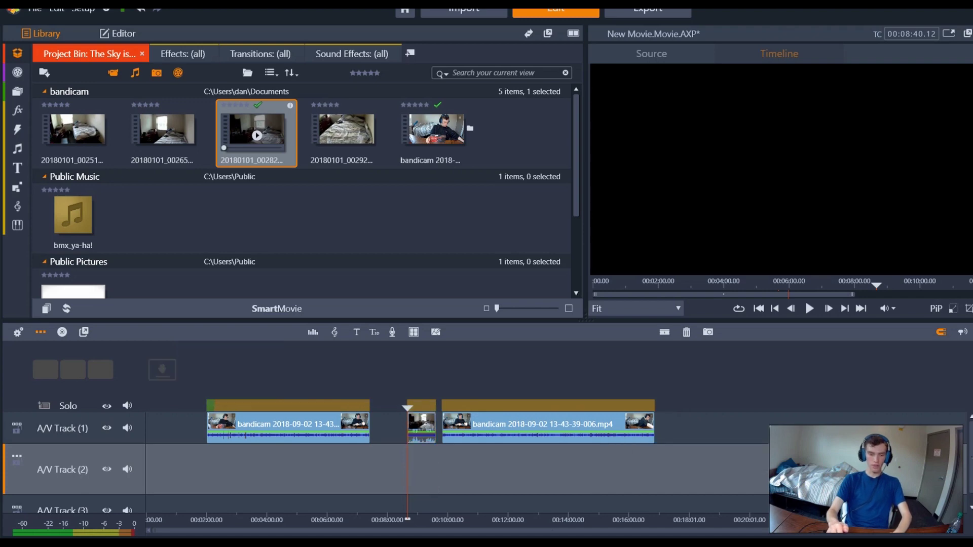
- Move the bedroom clip to about 00:07:25 on A/V Track (1) and butt the last bandicam clip against its end
{"action": "left_click_drag", "start_coordinate": [416, 426], "coordinate": [361, 426]}
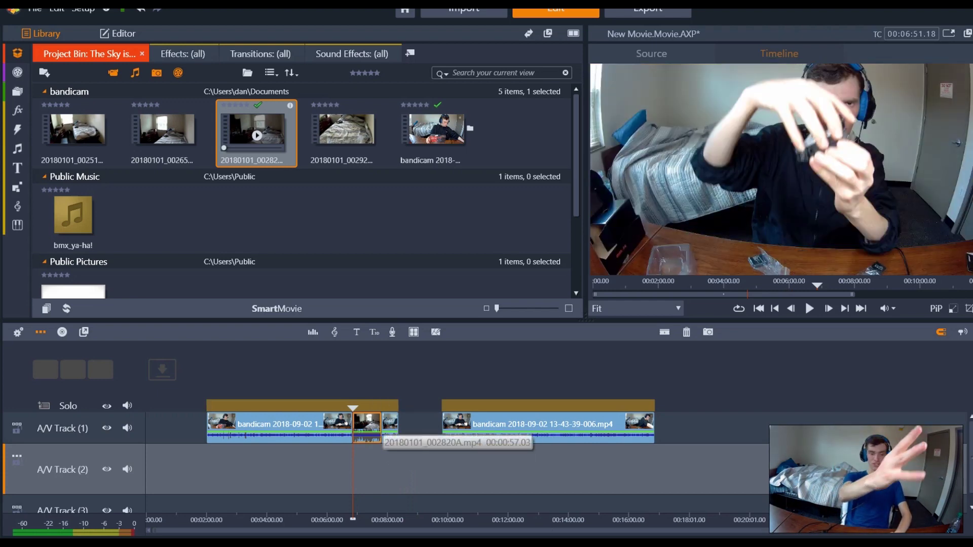
{"action": "left_click_drag", "start_coordinate": [367, 426], "coordinate": [402, 426]}
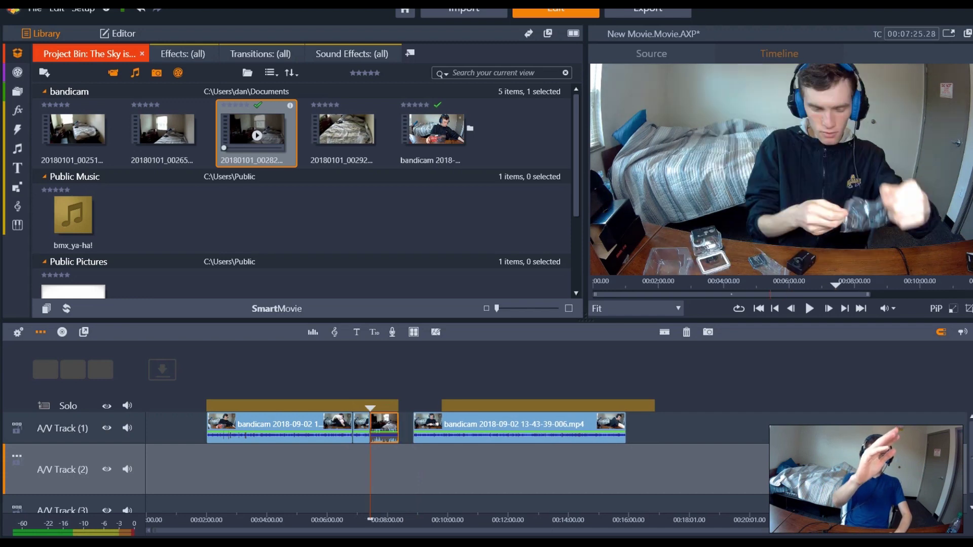
{"action": "left_click", "coordinate": [427, 519]}
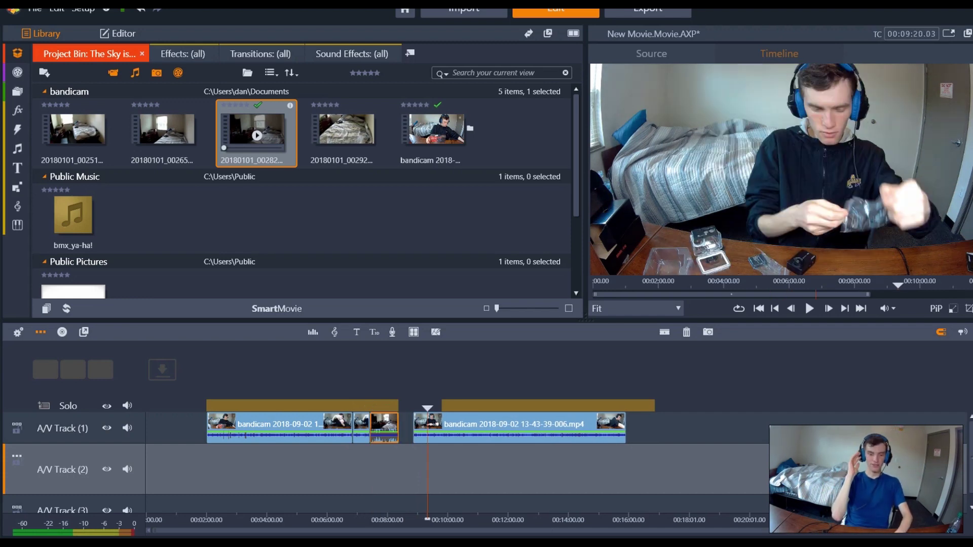
{"action": "left_click_drag", "start_coordinate": [433, 423], "coordinate": [419, 424]}
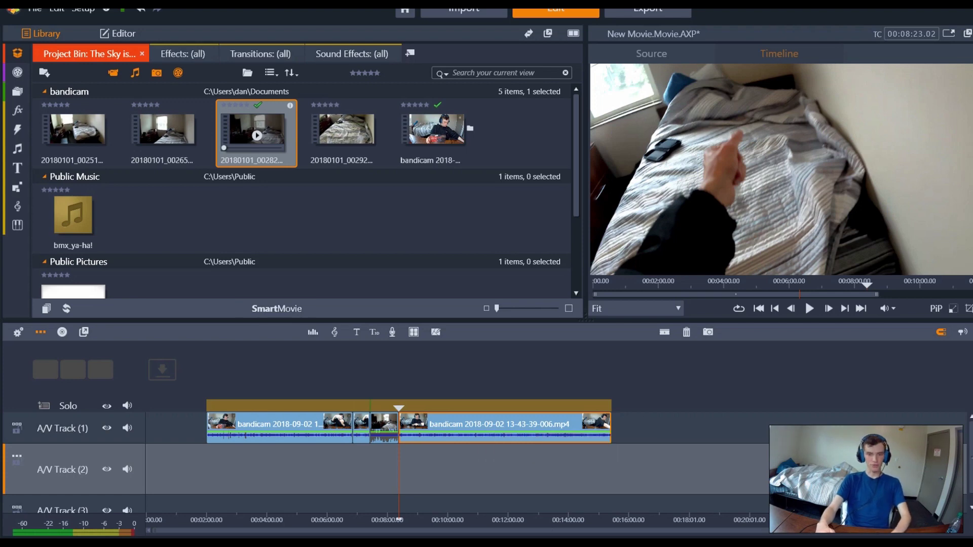
- Record a short voice-over named VoiceOver at about 00:08:23 with all audio muted, keep the recording, and close the Voice Over Tool
{"action": "scroll", "coordinate": [304, 196], "scroll_direction": "down", "scroll_amount": 3}
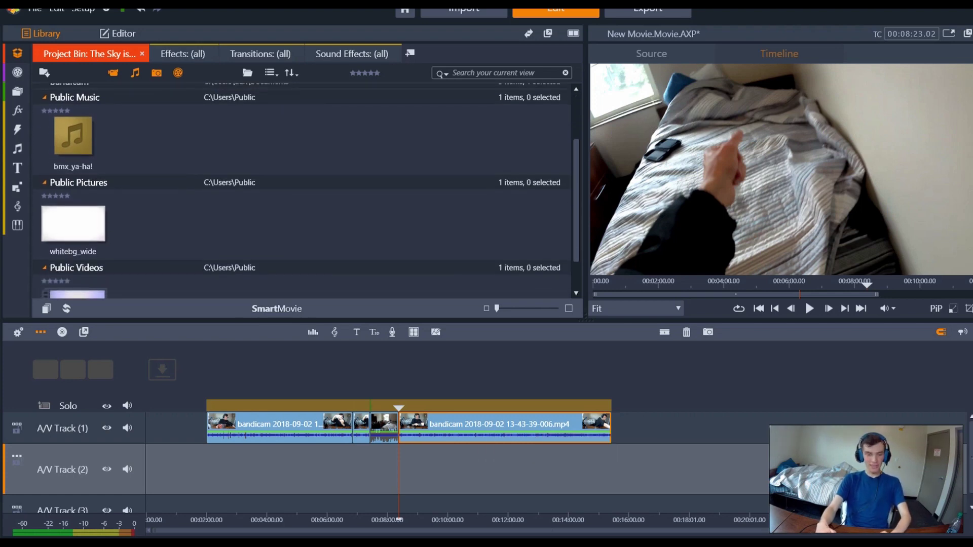
{"action": "scroll", "coordinate": [304, 196], "scroll_direction": "up", "scroll_amount": 3}
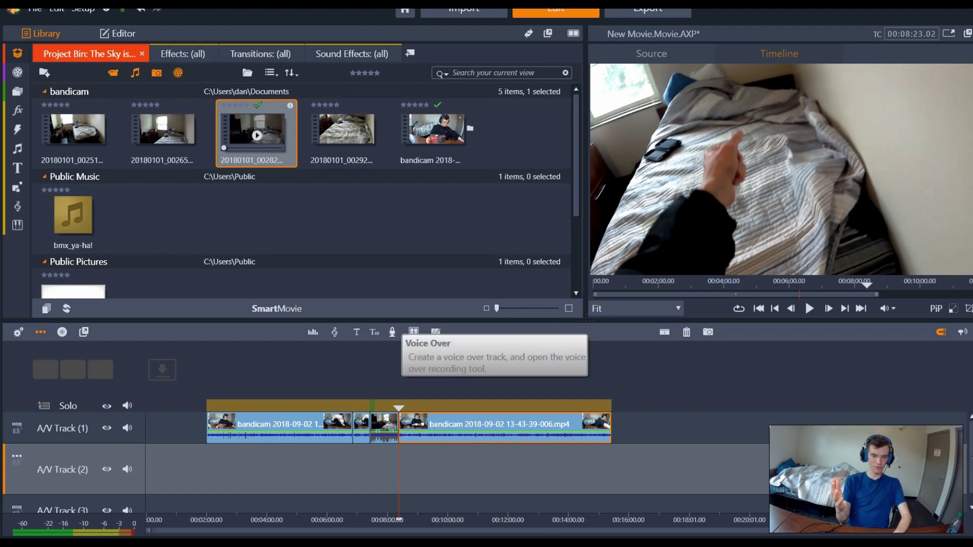
{"action": "left_click", "coordinate": [392, 332]}
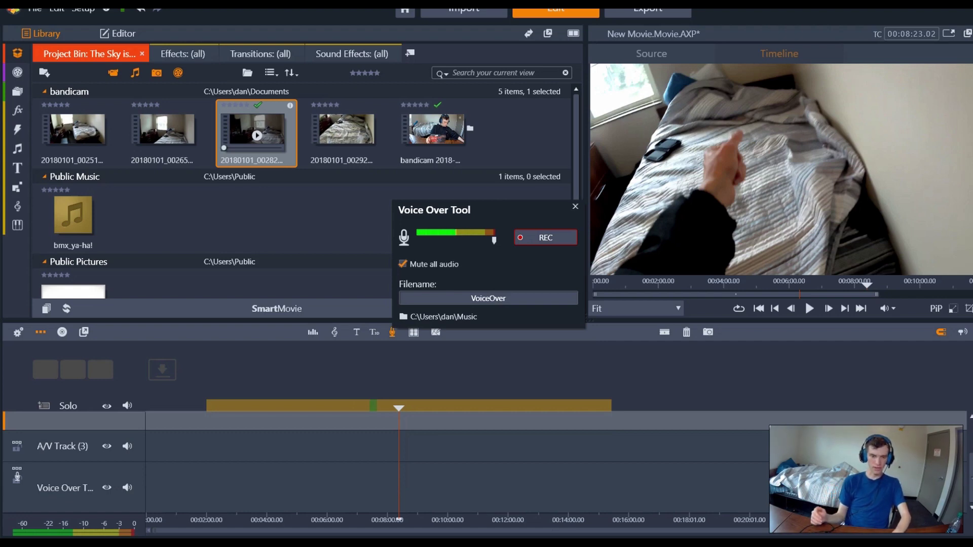
{"action": "left_click", "coordinate": [545, 237]}
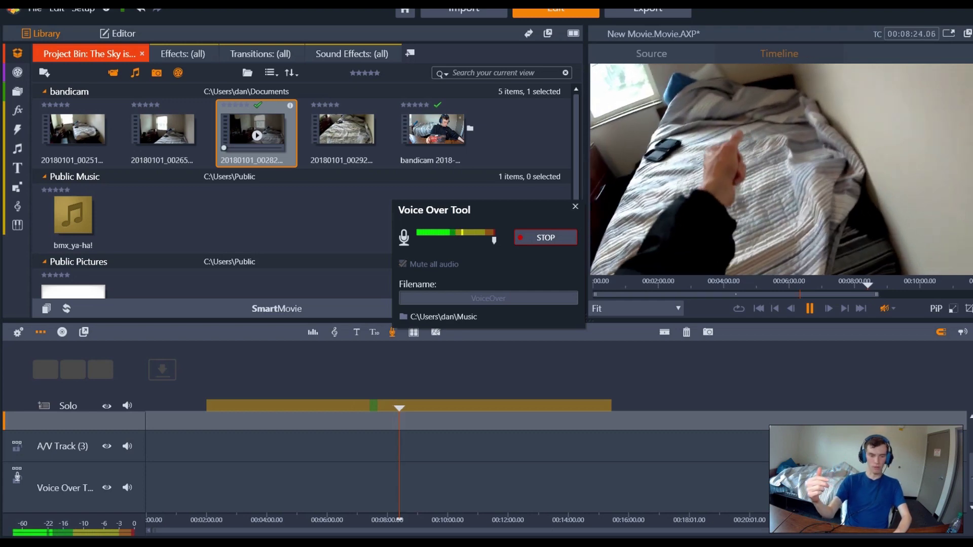
{"action": "key", "text": "space"}
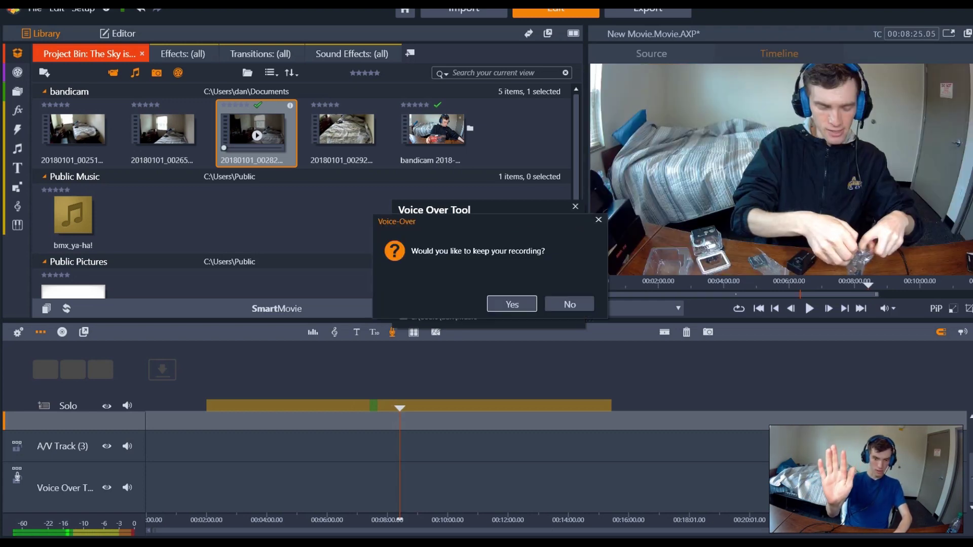
{"action": "key", "text": "Return"}
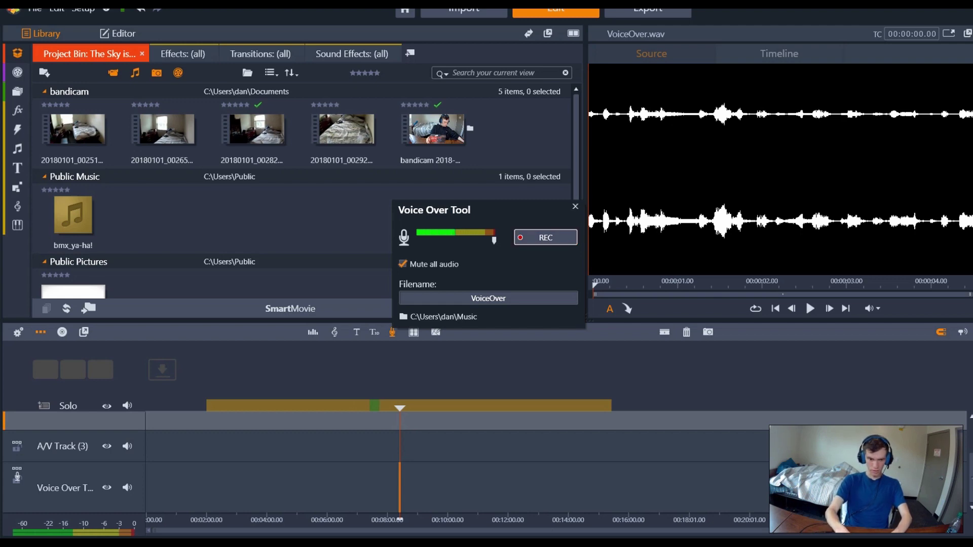
{"action": "key", "text": "Escape"}
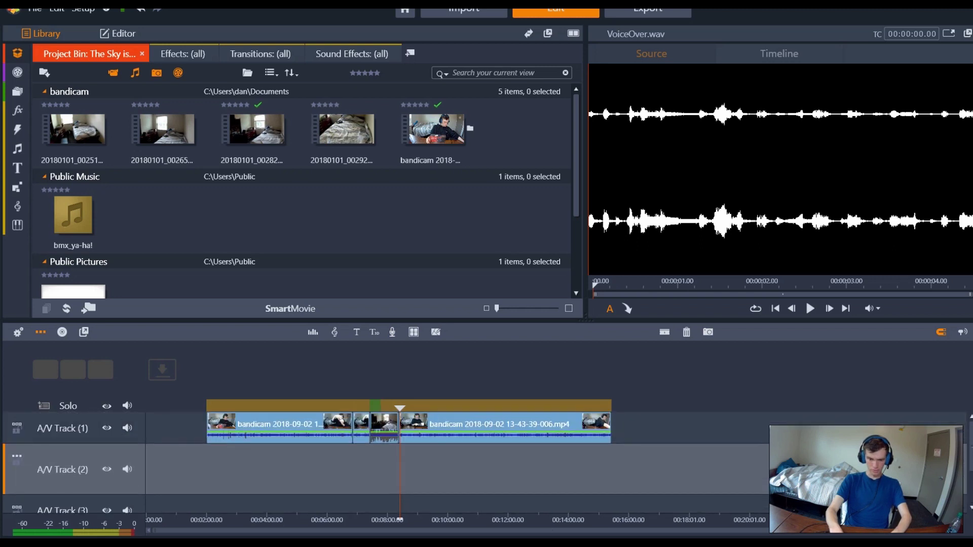
{"action": "scroll", "coordinate": [304, 196], "scroll_direction": "down", "scroll_amount": 3}
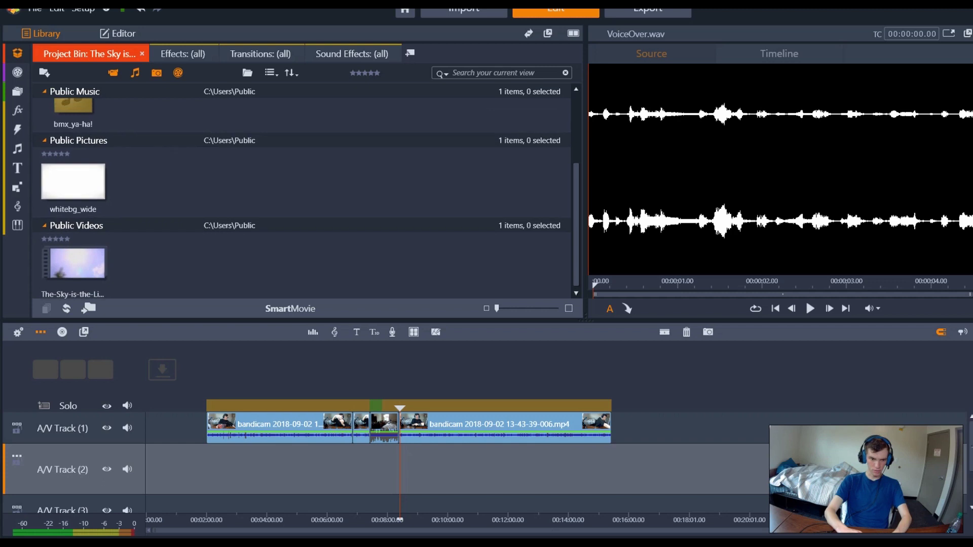
{"action": "scroll", "coordinate": [304, 193], "scroll_direction": "up", "scroll_amount": 3}
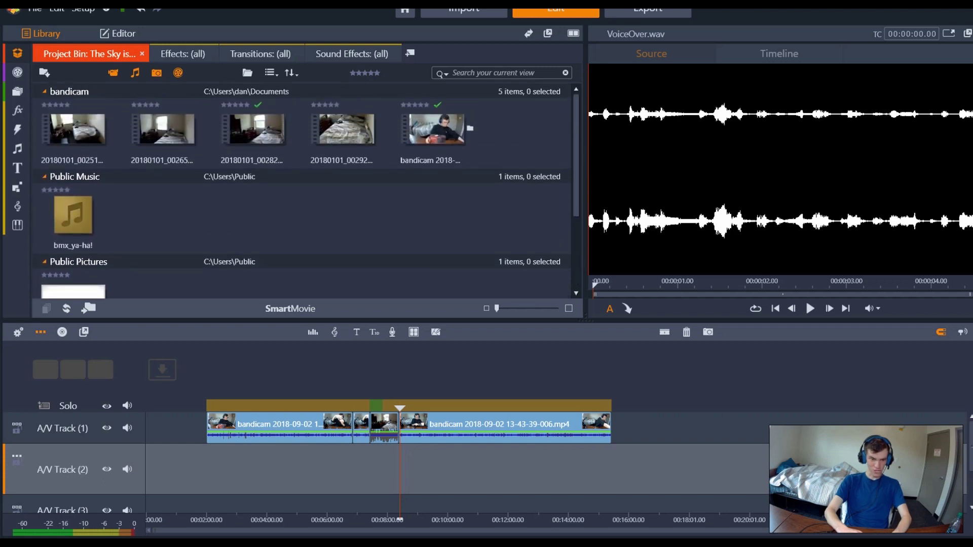
{"action": "scroll", "coordinate": [304, 193], "scroll_direction": "down", "scroll_amount": 2}
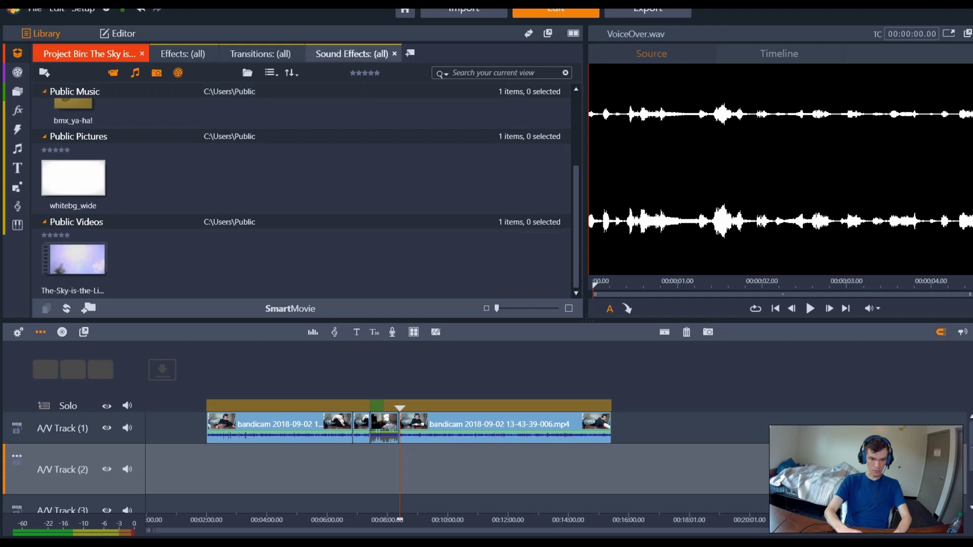
{"action": "left_click", "coordinate": [351, 53]}
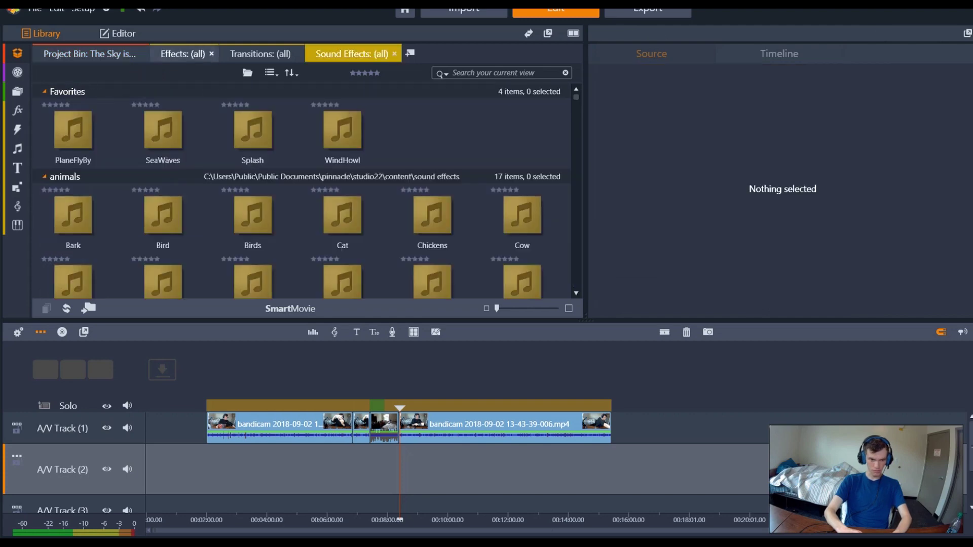
{"action": "left_click", "coordinate": [89, 53]}
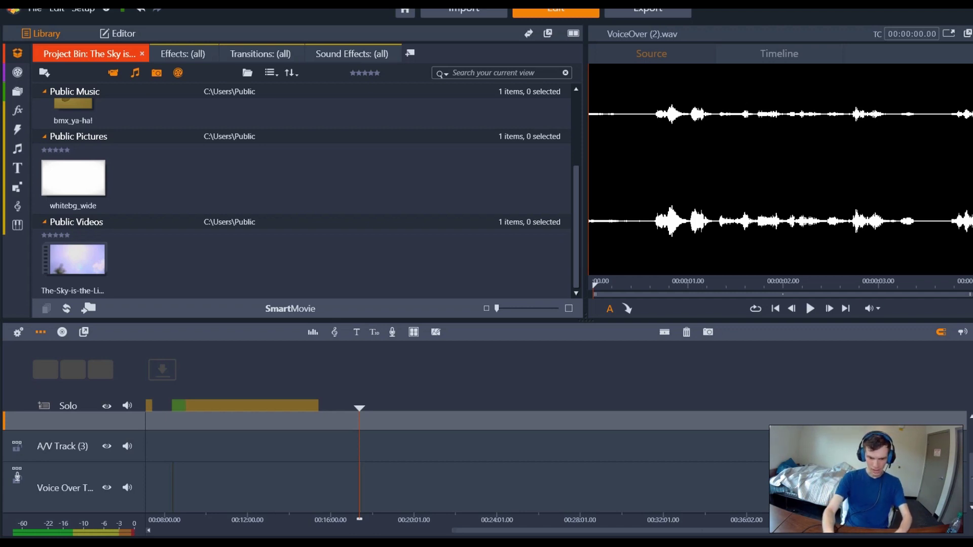
- Extend the end of VoiceOver (2).wav on the voice-over track to about 00:17:45 and trim it back to about 4 seconds
{"action": "key", "text": "plus"}
{"action": "key", "text": "plus"}
{"action": "key", "text": "plus"}
{"action": "key", "text": "plus"}
{"action": "key", "text": "plus"}
{"action": "key", "text": "plus"}
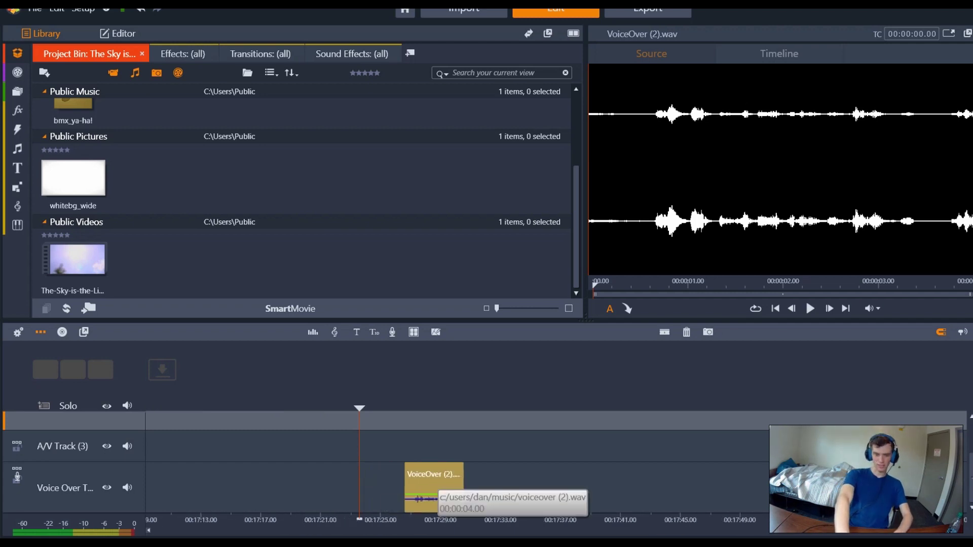
{"action": "key", "text": "ctrl+Right"}
{"action": "left_click_drag", "start_coordinate": [462, 489], "coordinate": [683, 489]}
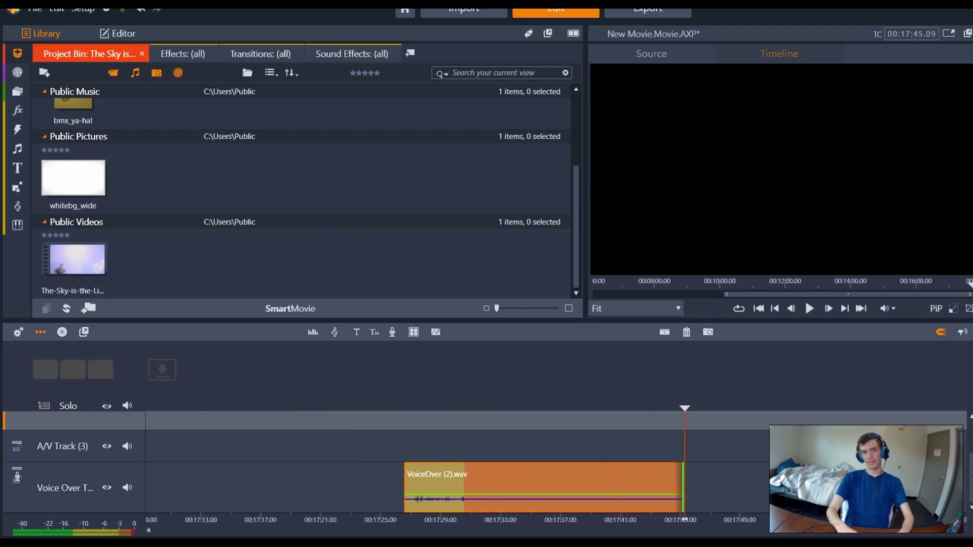
{"action": "left_click_drag", "start_coordinate": [683, 489], "coordinate": [464, 489]}
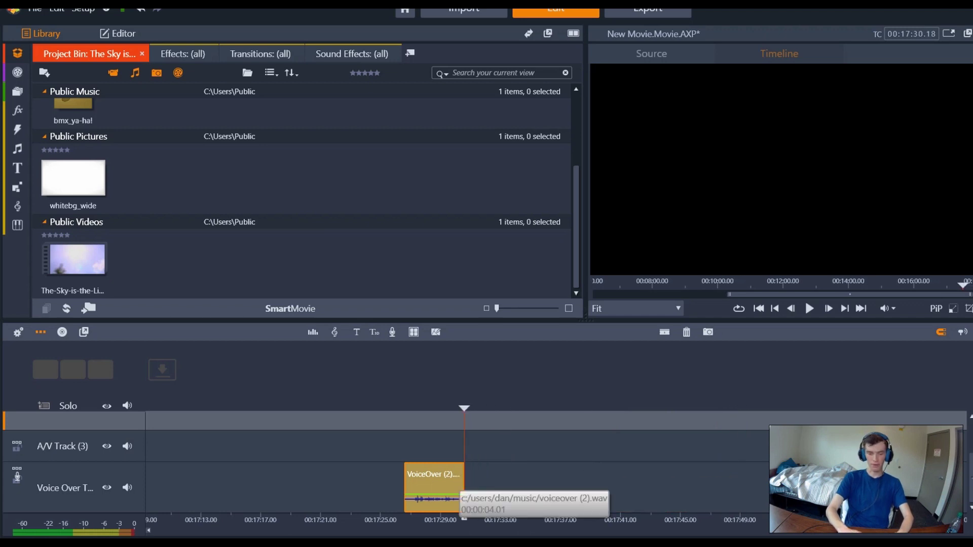
- Copy VoiceOver (2).wav and paste four copies one after another directly behind it on the voice-over track
{"action": "right_click", "coordinate": [448, 478]}
{"action": "left_click", "coordinate": [470, 384]}
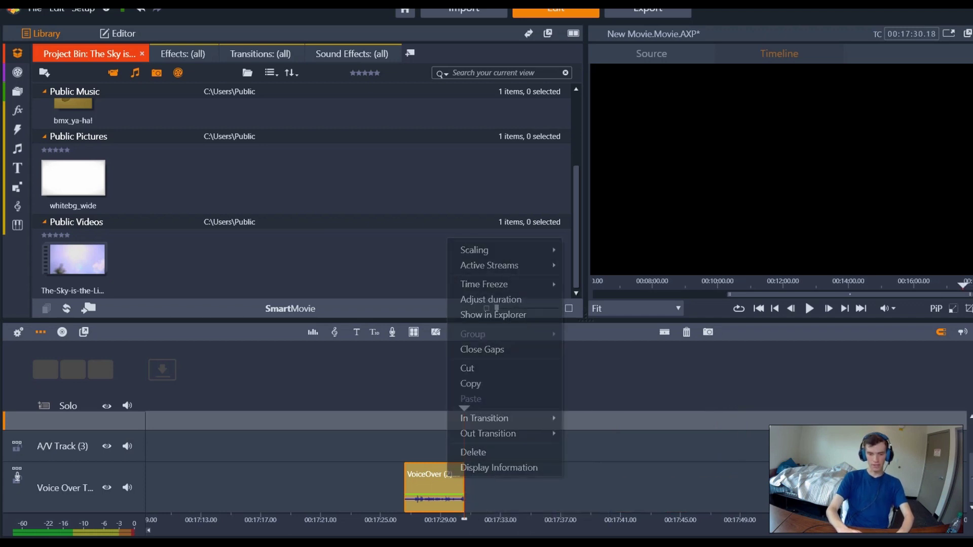
{"action": "right_click", "coordinate": [484, 486]}
{"action": "left_click", "coordinate": [507, 494]}
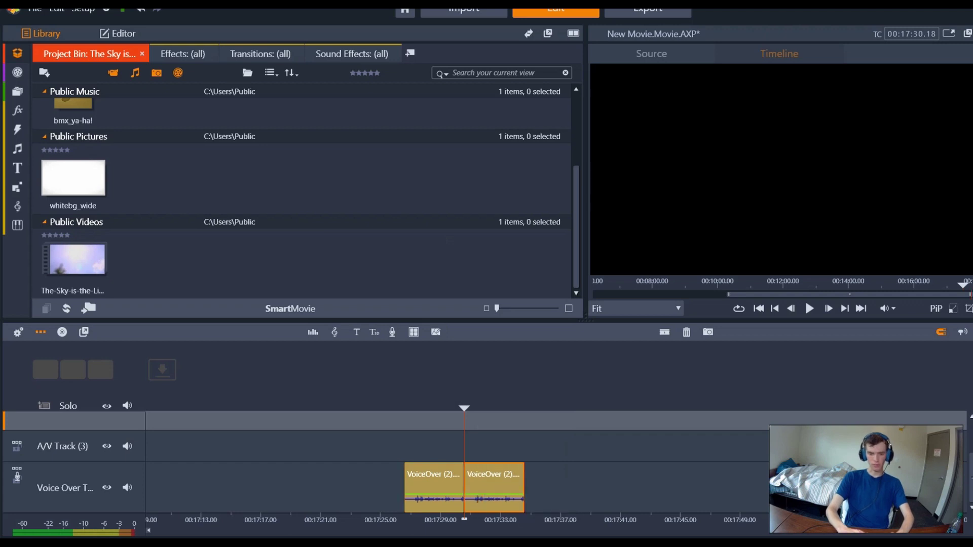
{"action": "right_click", "coordinate": [556, 492]}
{"action": "left_click", "coordinate": [578, 500]}
{"action": "right_click", "coordinate": [596, 502]}
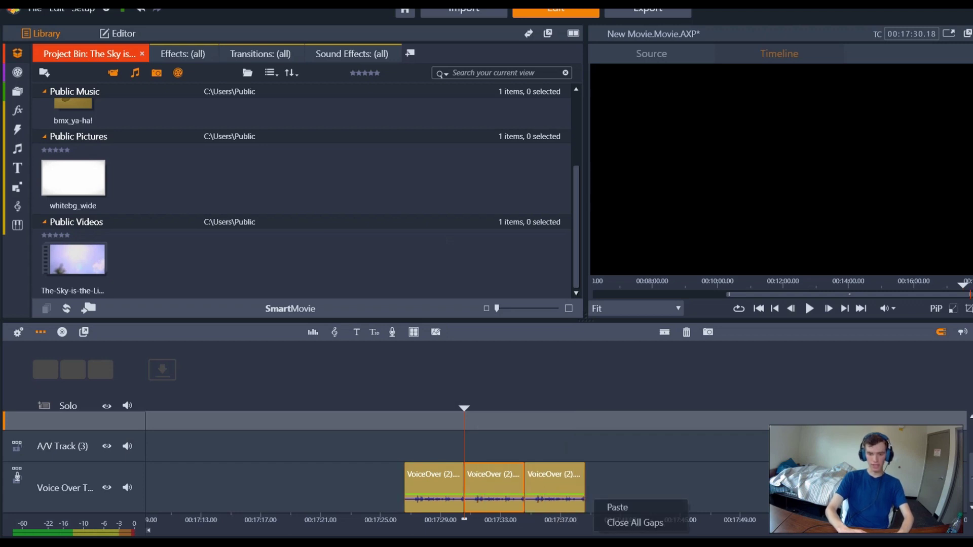
{"action": "left_click", "coordinate": [613, 507]}
{"action": "right_click", "coordinate": [666, 481]}
{"action": "left_click", "coordinate": [688, 487]}
- Extend the end of the last pasted VoiceOver (2).wav copy to about 00:19:59
{"action": "key", "text": "minus"}
{"action": "key", "text": "minus"}
{"action": "key", "text": "minus"}
{"action": "key", "text": "minus"}
{"action": "key", "text": "minus"}
{"action": "scroll", "coordinate": [688, 487], "scroll_direction": "down", "scroll_amount": 5}
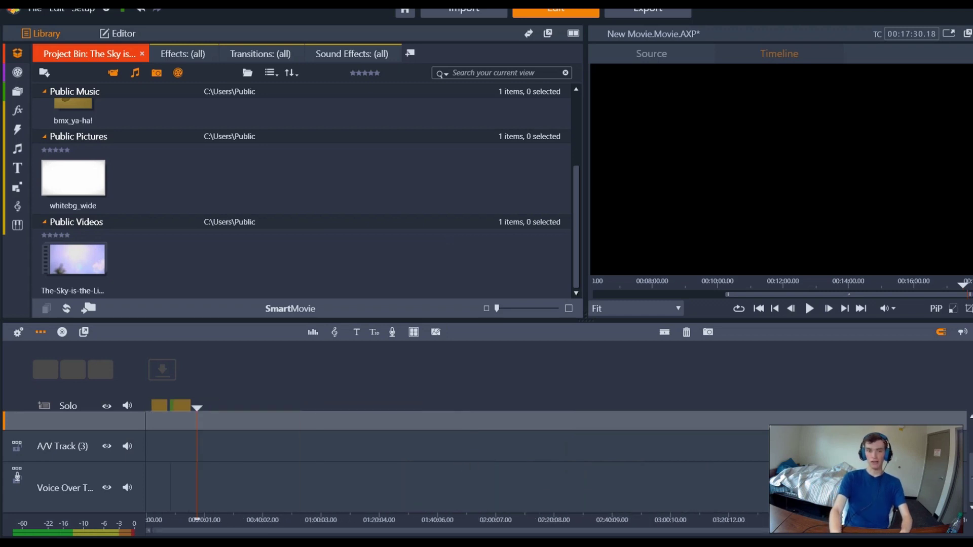
{"action": "scroll", "coordinate": [456, 487], "scroll_direction": "up", "scroll_amount": 10}
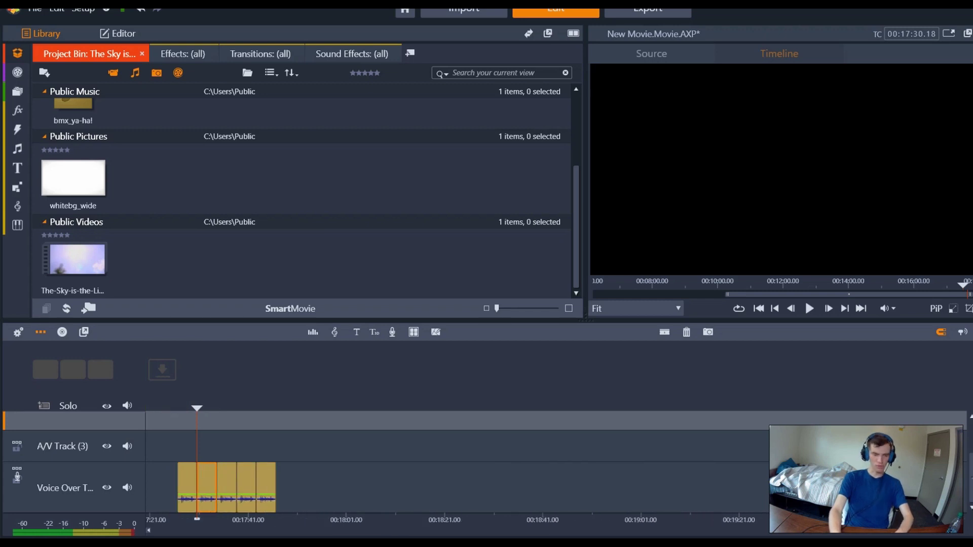
{"action": "left_click", "coordinate": [266, 476]}
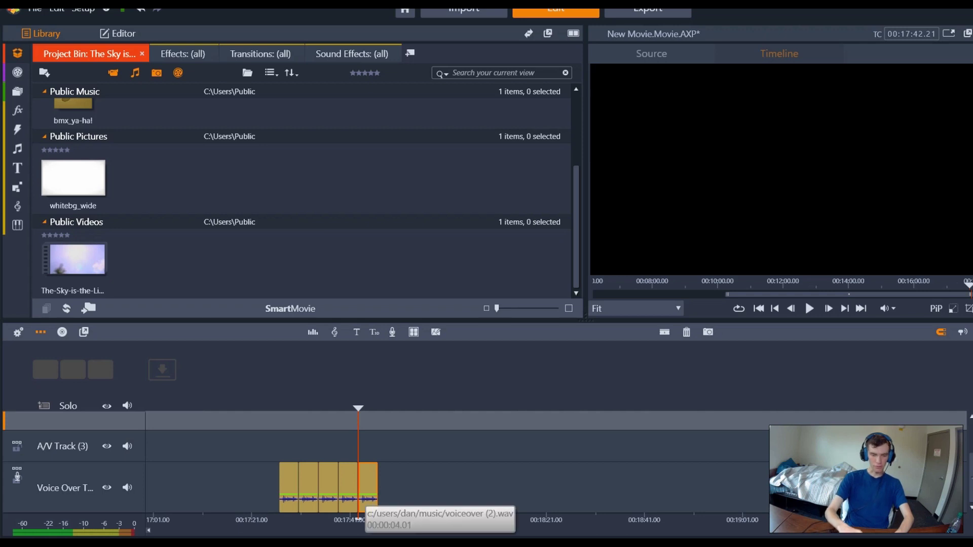
{"action": "left_click_drag", "start_coordinate": [377, 486], "coordinate": [850, 487]}
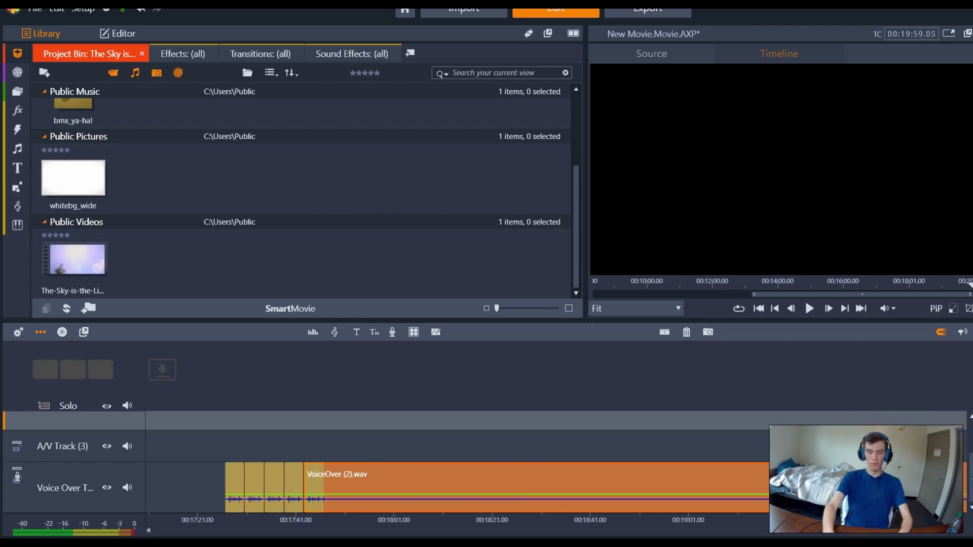
- Move the extended VoiceOver (2).wav clip to A/V Track (2), starting at about 00:12:33 beneath the last bandicam clip
{"action": "key", "text": "minus"}
{"action": "key", "text": "minus"}
{"action": "key", "text": "minus"}
{"action": "key", "text": "minus"}
{"action": "key", "text": "minus"}
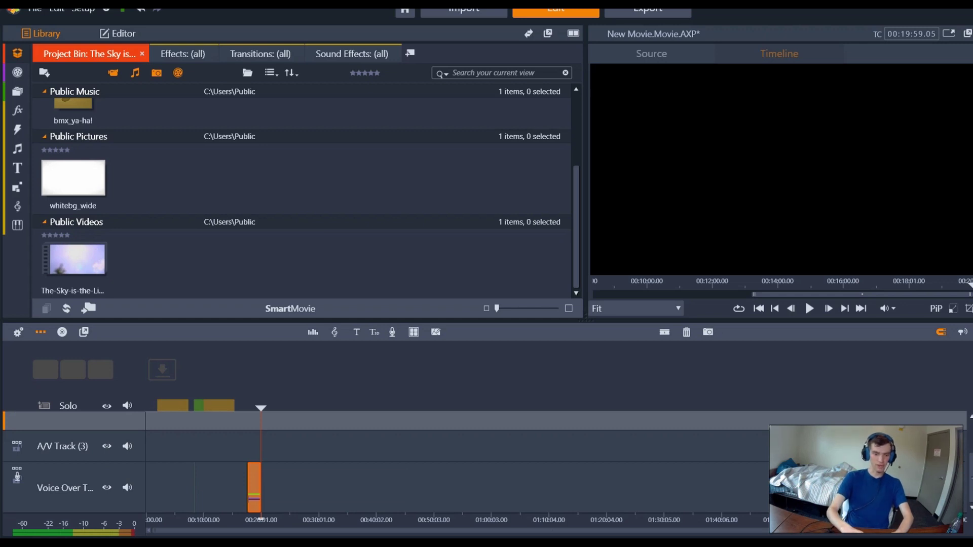
{"action": "left_click_drag", "start_coordinate": [254, 488], "coordinate": [224, 468]}
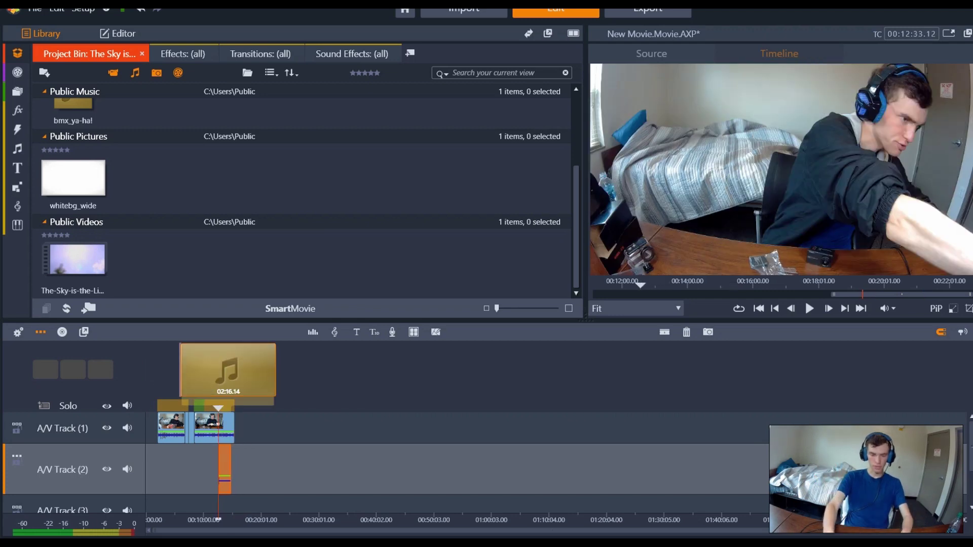
- Play the timeline from about 00:12:25 into the start of the voice-over to hear it together with the bandicam audio
{"action": "key", "text": "plus"}
{"action": "key", "text": "plus"}
{"action": "key", "text": "plus"}
{"action": "key", "text": "plus"}
{"action": "key", "text": "plus"}
{"action": "key", "text": "plus"}
{"action": "key", "text": "plus"}
{"action": "key", "text": "plus"}
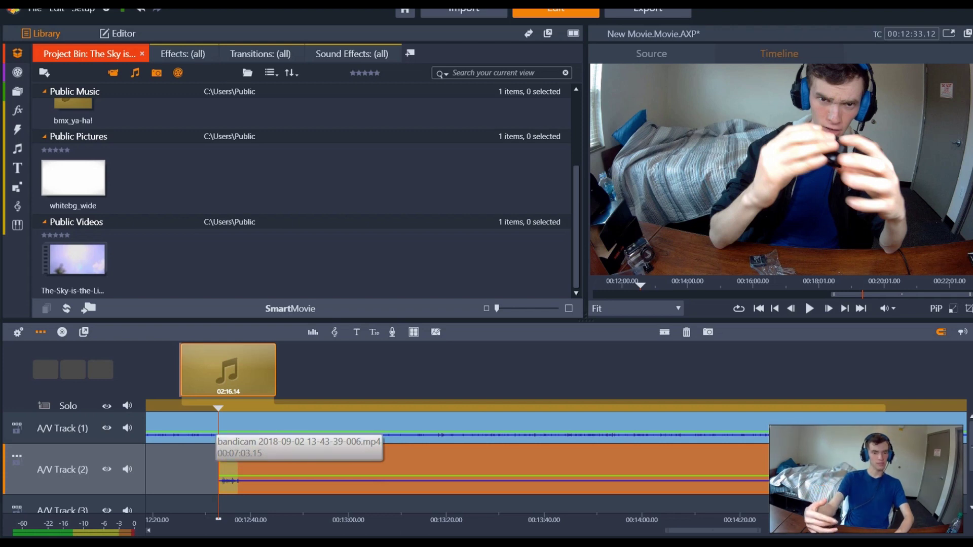
{"action": "left_click_drag", "start_coordinate": [218, 408], "coordinate": [178, 408]}
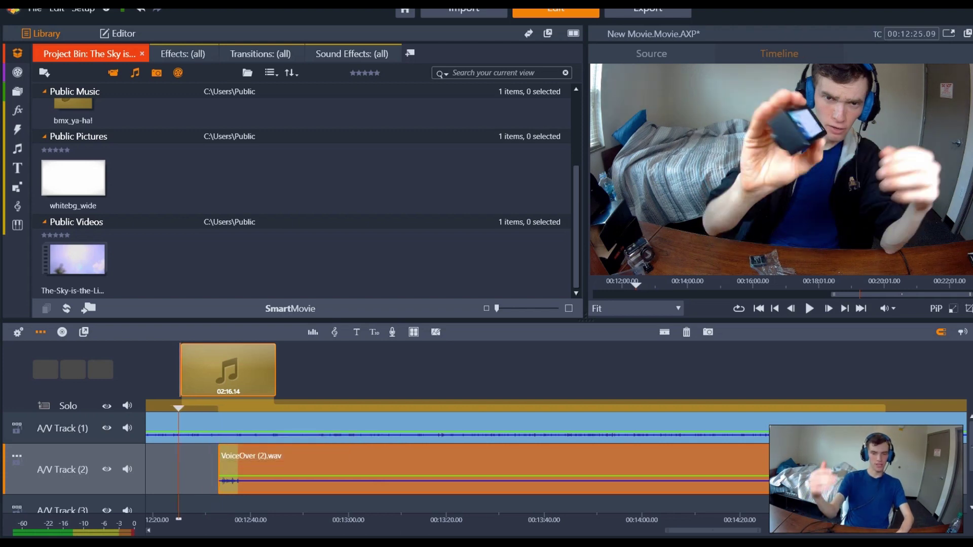
{"action": "key", "text": "space"}
{"action": "key", "text": "space"}
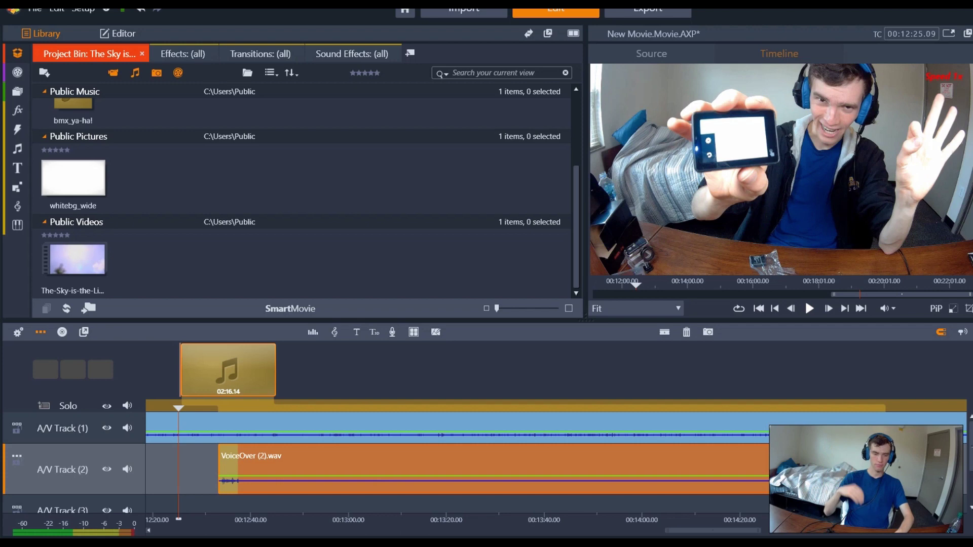
{"action": "key", "text": "space"}
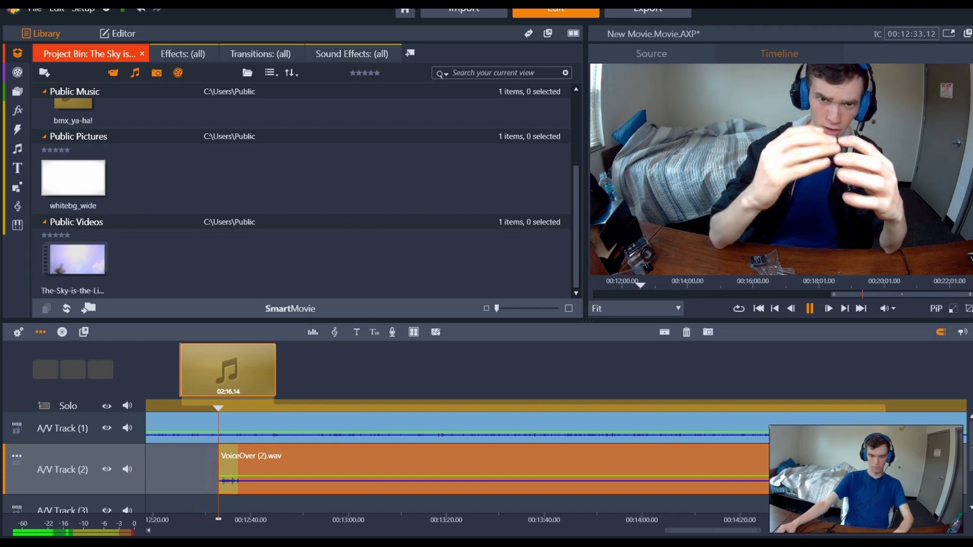
{"action": "key", "text": "space"}
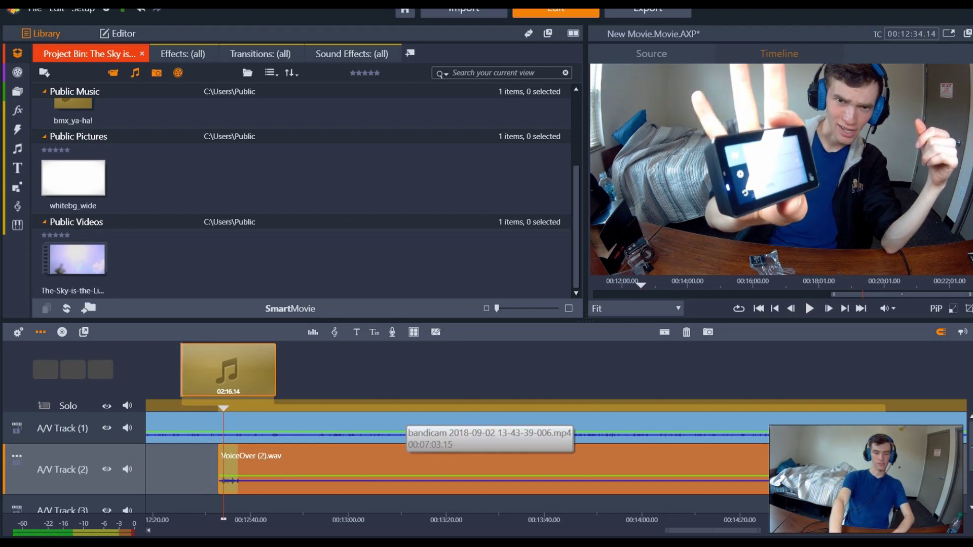
- Detach the audio from the last bandicam clip on A/V Track (1) and place it on A/V Track (3)
{"action": "right_click", "coordinate": [398, 420]}
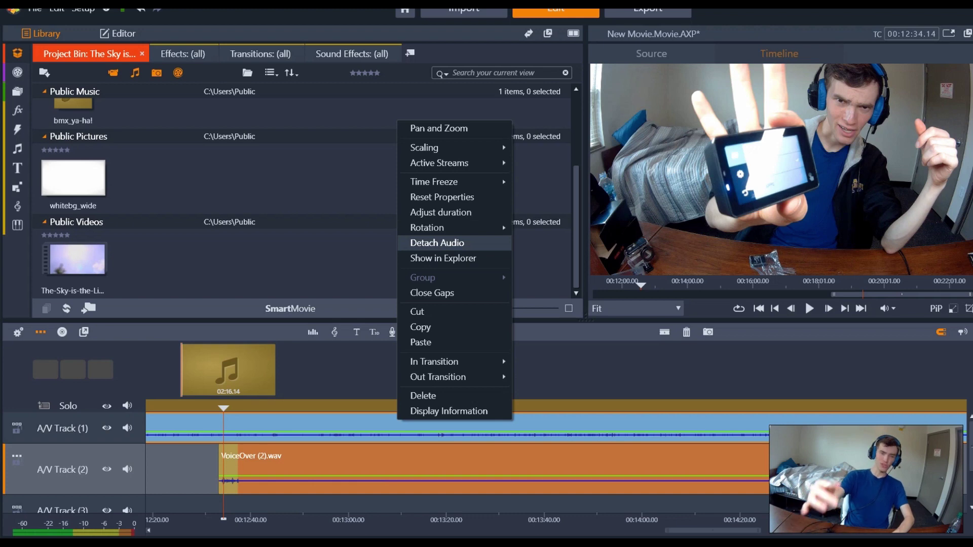
{"action": "left_click", "coordinate": [437, 242]}
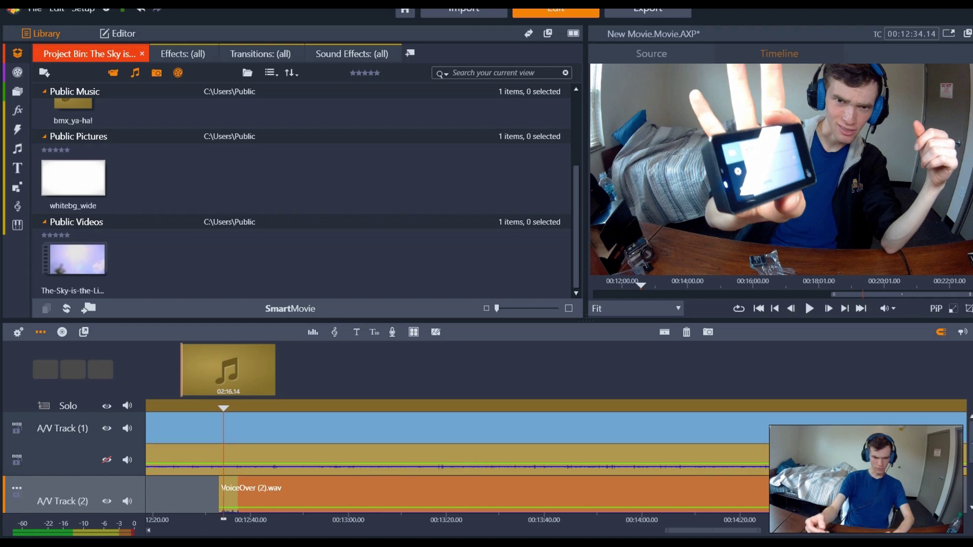
{"action": "scroll", "coordinate": [457, 456], "scroll_direction": "down", "scroll_amount": 2}
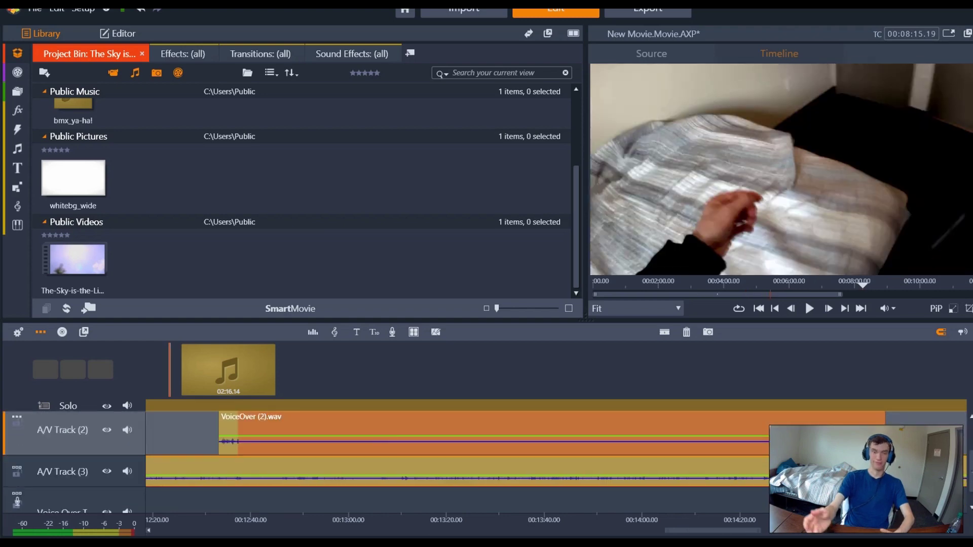
- Delete the detached bandicam audio from A/V Track (3) and move VoiceOver (2).wav to about 00:12:36 on the track directly under A/V Track (1)
{"action": "right_click", "coordinate": [319, 474]}
{"action": "left_click", "coordinate": [347, 447]}
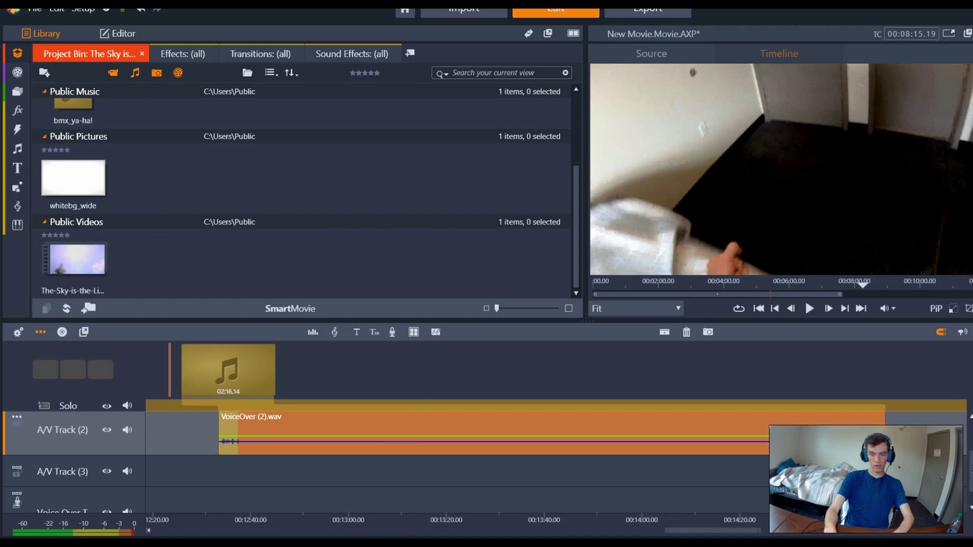
{"action": "scroll", "coordinate": [457, 456], "scroll_direction": "up", "scroll_amount": 2}
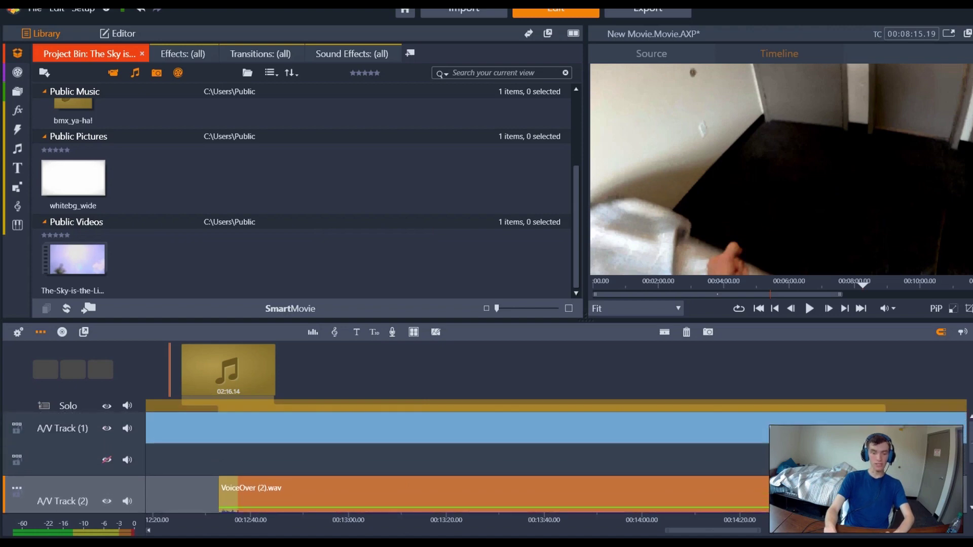
{"action": "left_click_drag", "start_coordinate": [243, 489], "coordinate": [254, 458]}
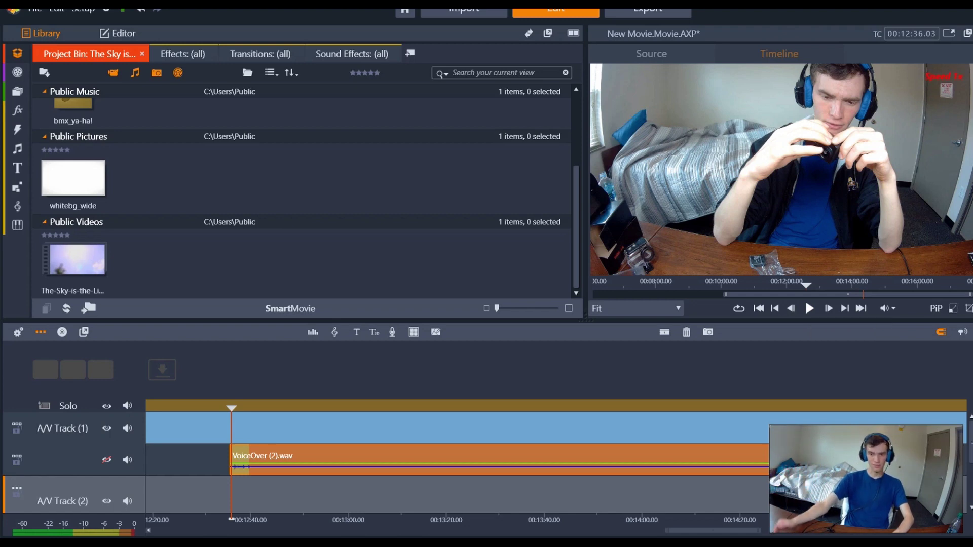
- Play the voice-over section from about 00:12:36, stop, and undo the voice-over move and the deletion of the bandicam audio
{"action": "key", "text": "space"}
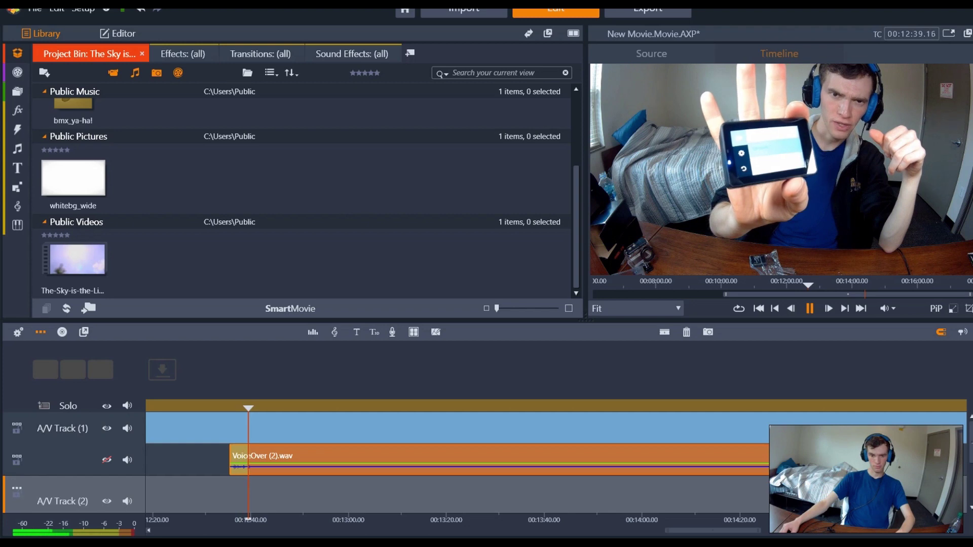
{"action": "key", "text": "space"}
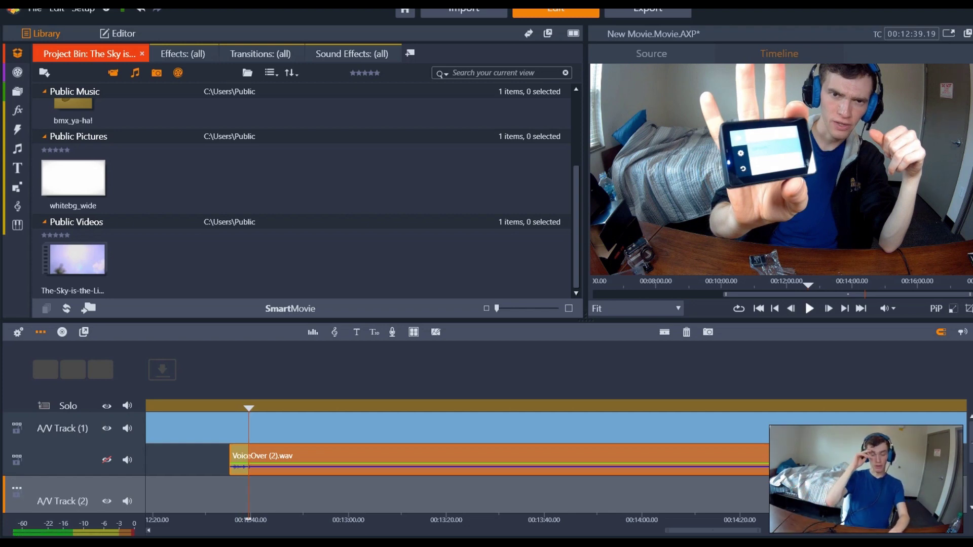
{"action": "key", "text": "ctrl+z"}
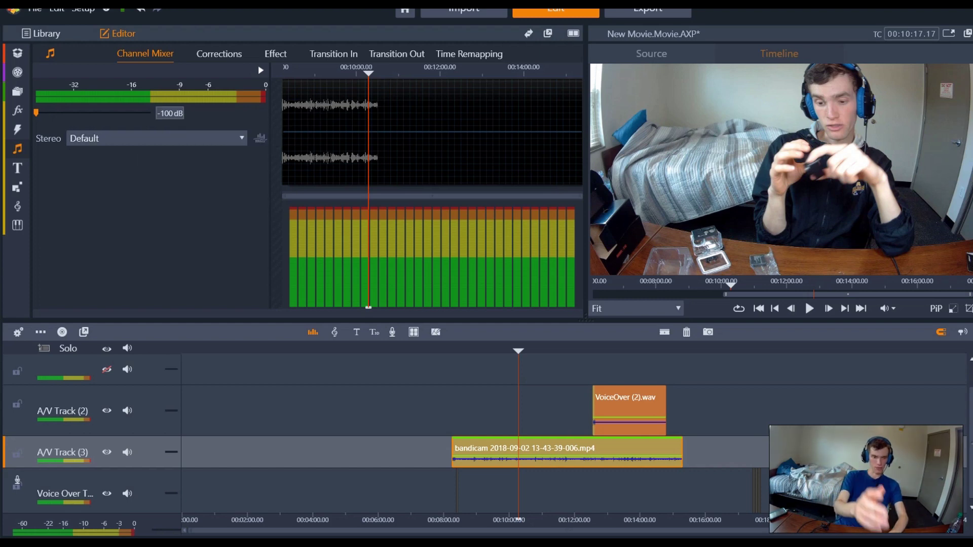
- Play the timeline from about 00:10:17 and again from about 00:12:32 to check the lowered bandicam audio against the voice-over
{"action": "left_click", "coordinate": [17, 149]}
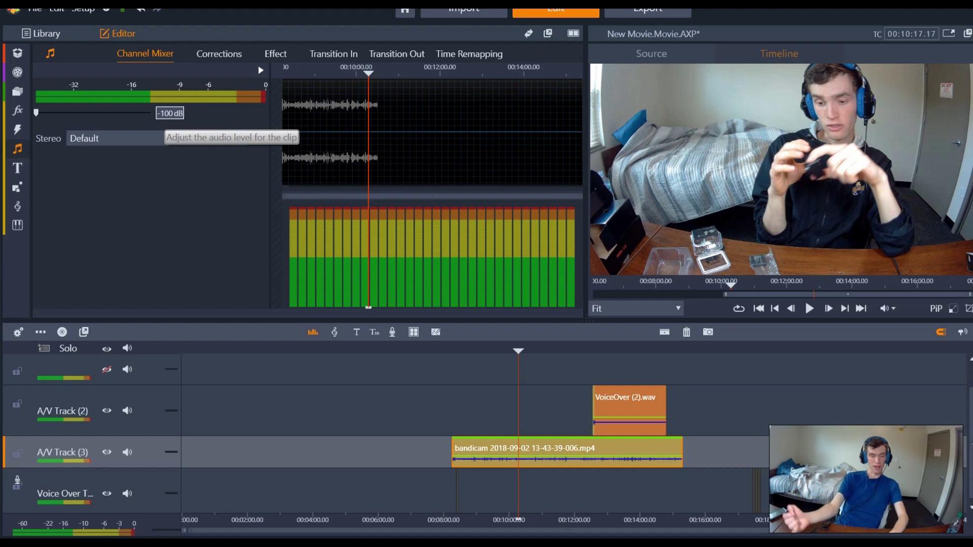
{"action": "key", "text": "space"}
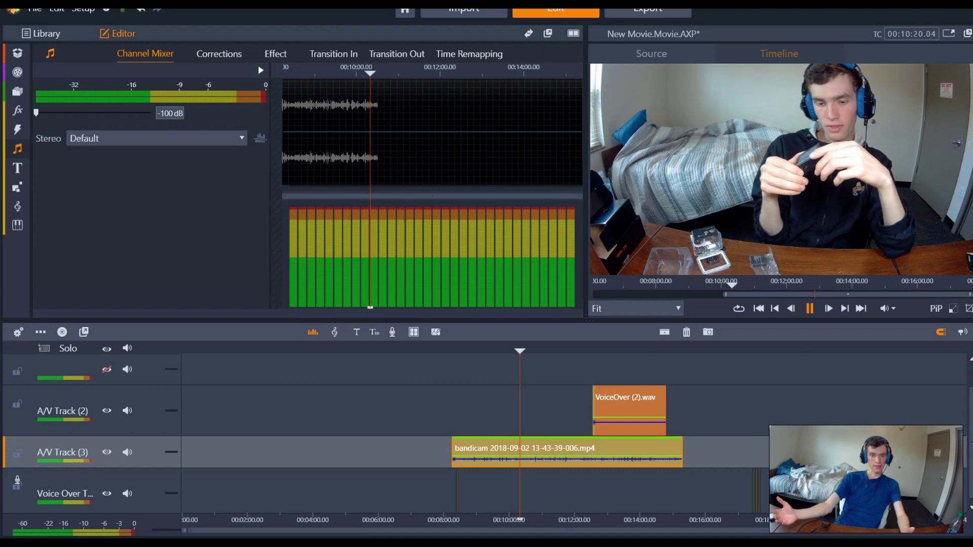
{"action": "key", "text": "space"}
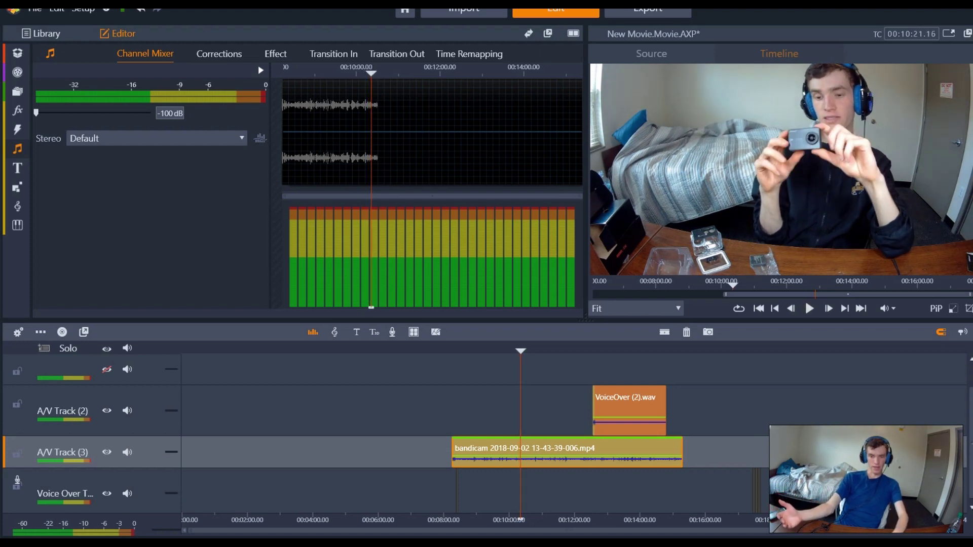
{"action": "left_click_drag", "start_coordinate": [521, 351], "coordinate": [585, 350]}
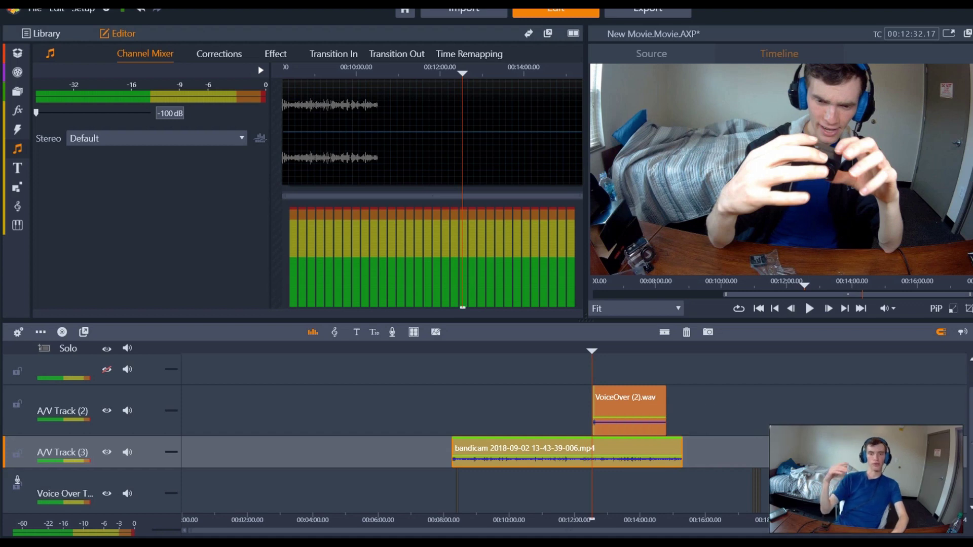
{"action": "left_click", "coordinate": [810, 308]}
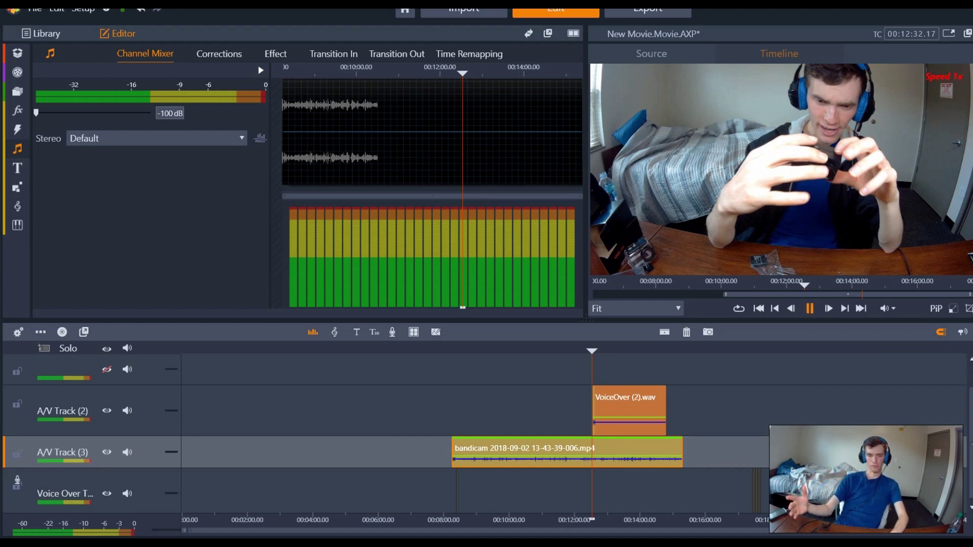
- Play the timeline from about 00:12:32 over the start of the voice-over, stop, and select VoiceOver (2).wav
{"action": "key", "text": "space"}
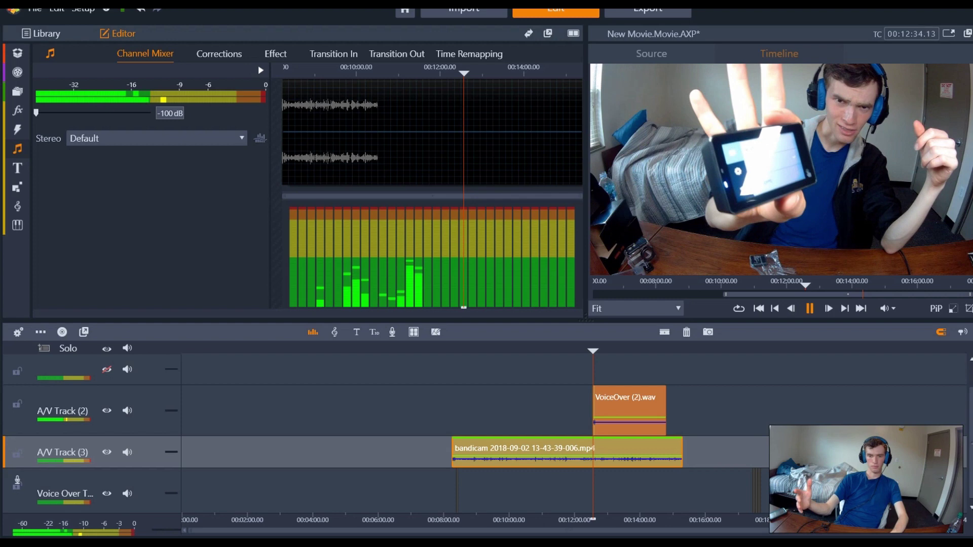
{"action": "key", "text": "space"}
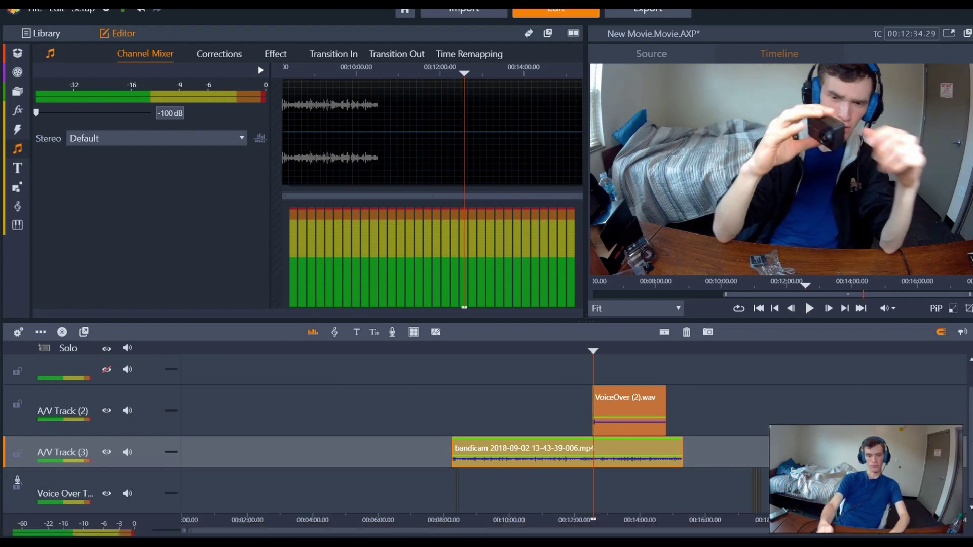
{"action": "left_click", "coordinate": [619, 398]}
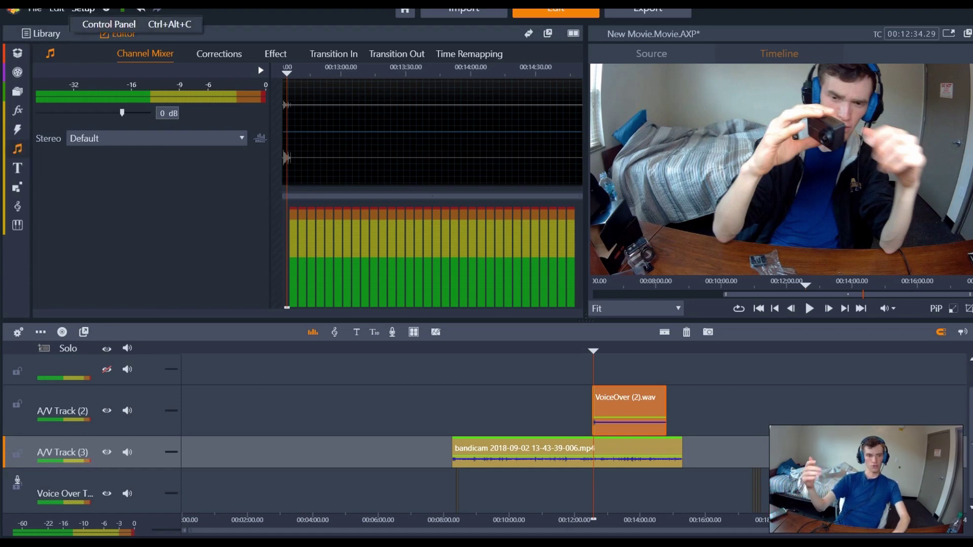
- Switch to Movies & TV, view new movie (2).movie around 0:11:28, and return to the editor with the Control Panel closed
{"action": "left_click", "coordinate": [106, 9]}
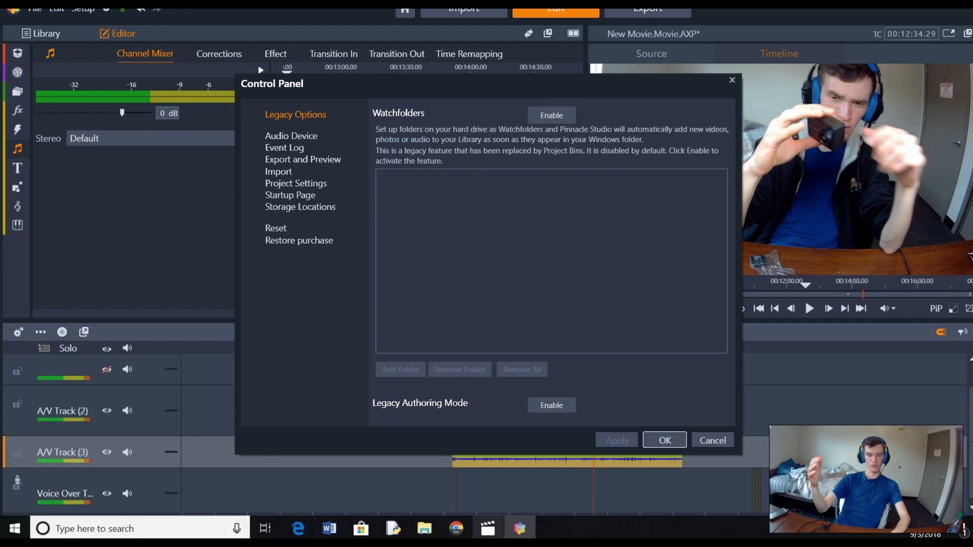
{"action": "left_click", "coordinate": [487, 528]}
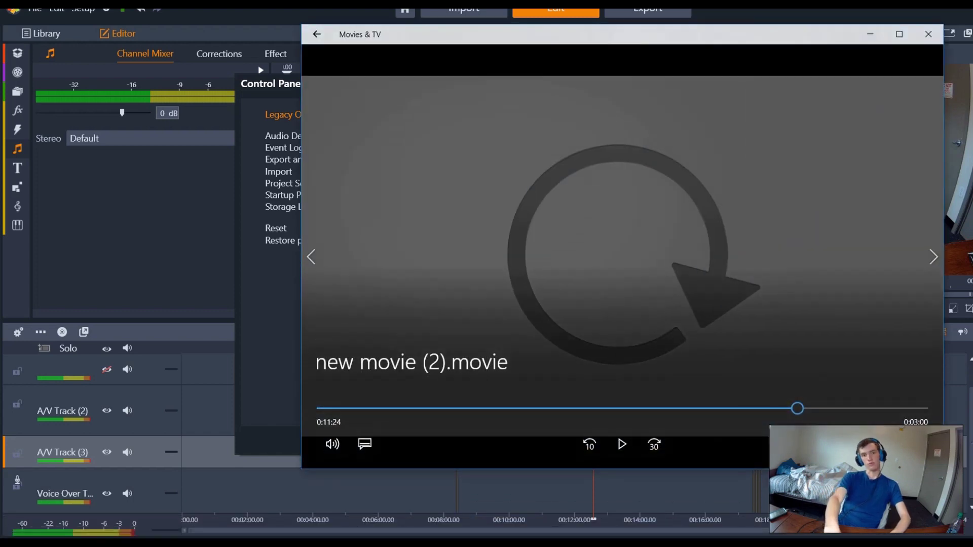
{"action": "mouse_move", "coordinate": [797, 409]}
{"action": "left_mouse_down"}
{"action": "mouse_move", "coordinate": [807, 408]}
{"action": "mouse_move", "coordinate": [623, 409]}
{"action": "mouse_move", "coordinate": [814, 409]}
{"action": "mouse_move", "coordinate": [800, 409]}
{"action": "left_mouse_up"}
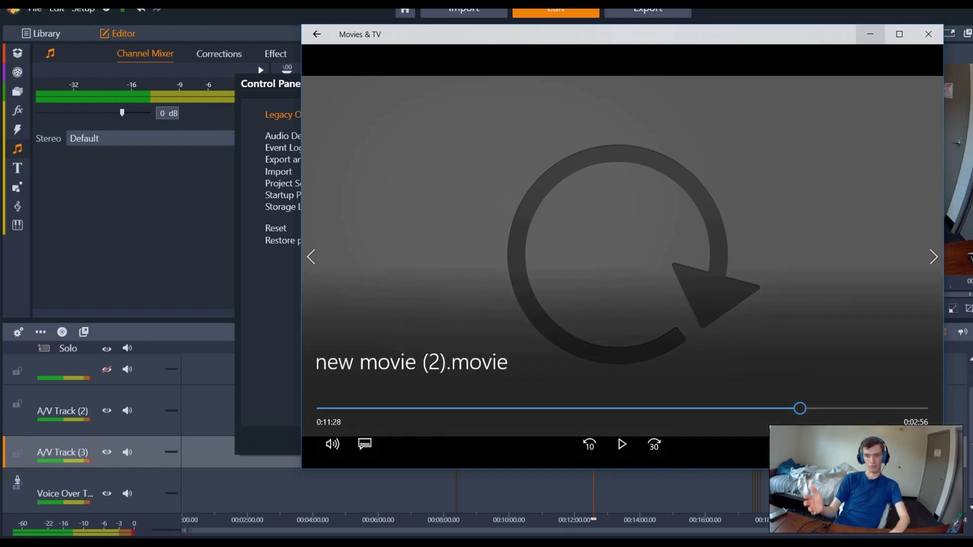
{"action": "left_click", "coordinate": [870, 34]}
{"action": "left_click", "coordinate": [664, 439]}
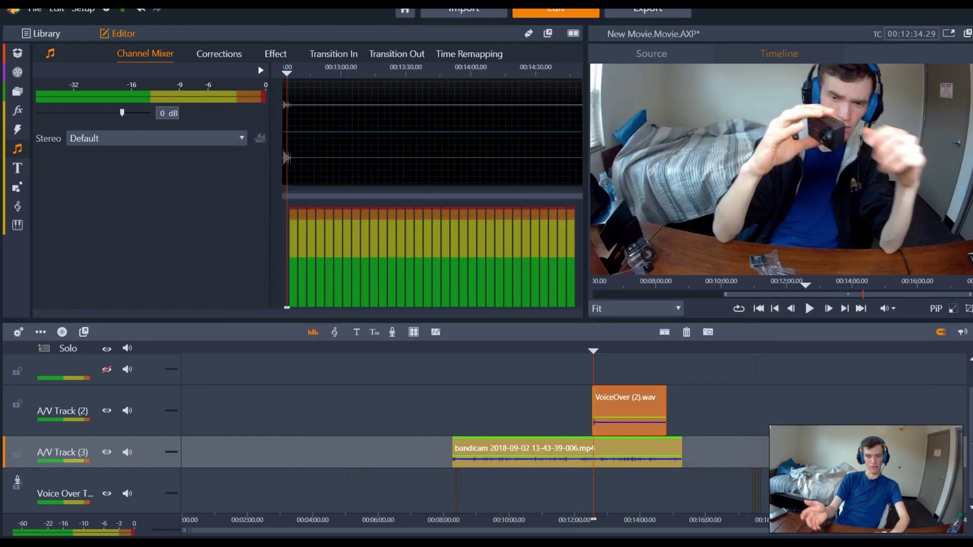
- Move the playhead to about 00:17:45 and examine the clips on A/V Track (2), A/V Track (3) and the Voice Over track at different timeline scales
{"action": "key", "text": "plus"}
{"action": "key", "text": "plus"}
{"action": "key", "text": "plus"}
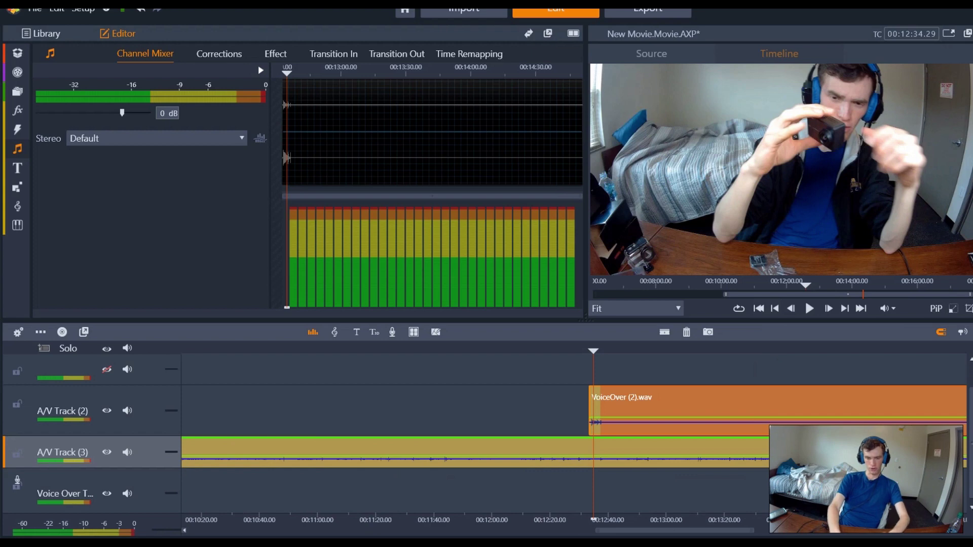
{"action": "key", "text": "KP_Subtract"}
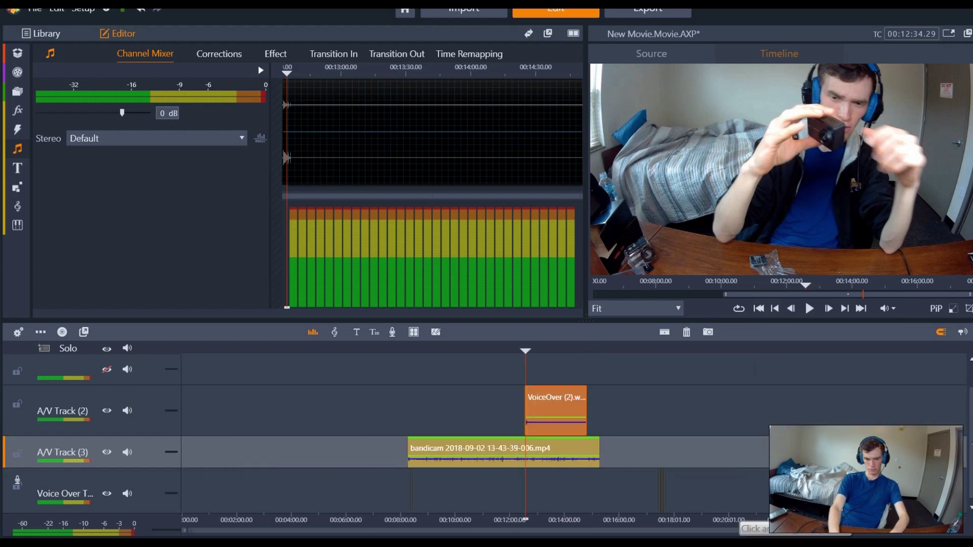
{"action": "left_click_drag", "start_coordinate": [525, 351], "coordinate": [667, 351]}
{"action": "key", "text": "minus"}
{"action": "key", "text": "minus"}
{"action": "key", "text": "minus"}
{"action": "key", "text": "minus"}
{"action": "key", "text": "minus"}
{"action": "key", "text": "minus"}
{"action": "key", "text": "minus"}
{"action": "key", "text": "minus"}
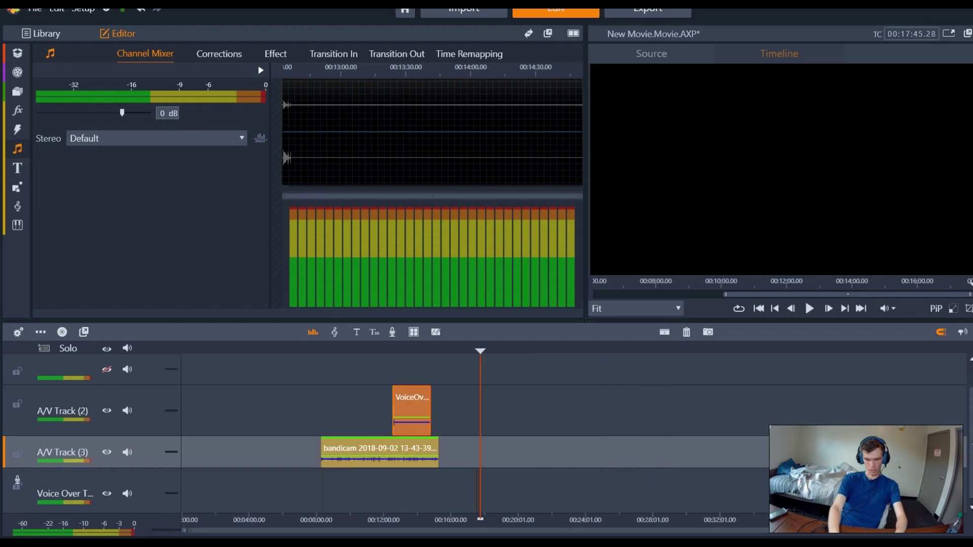
{"action": "key", "text": "plus"}
{"action": "key", "text": "plus"}
{"action": "key", "text": "plus"}
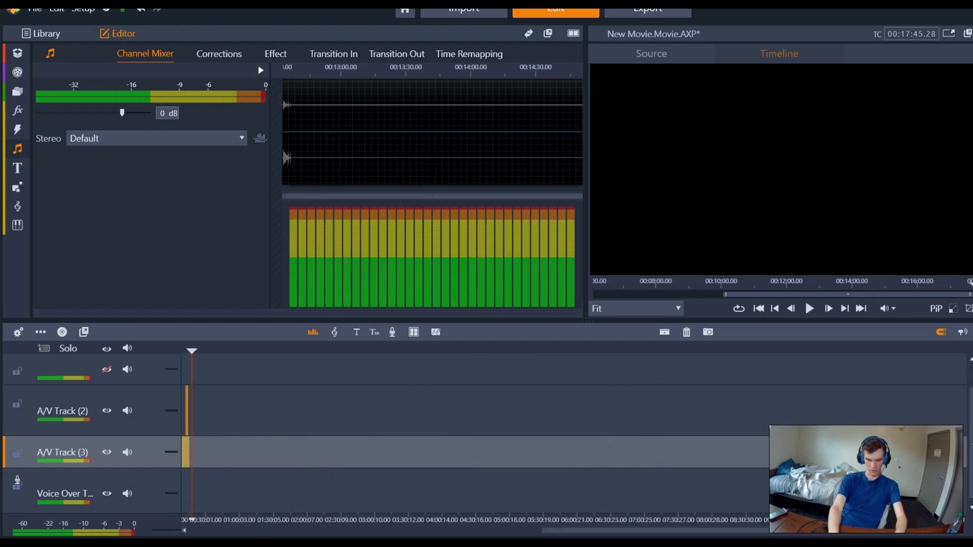
{"action": "key", "text": "minus"}
{"action": "key", "text": "minus"}
{"action": "key", "text": "minus"}
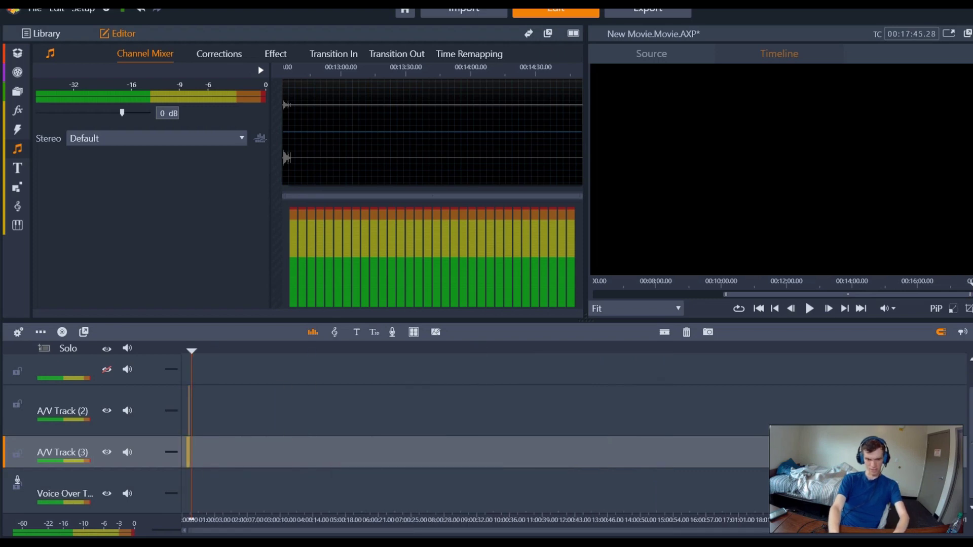
- Move the short voice-over clip from the Voice Over track onto A/V Track (3), ahead of the bandicam clip
{"action": "left_click_drag", "start_coordinate": [192, 350], "coordinate": [185, 351]}
{"action": "key", "text": "plus"}
{"action": "key", "text": "plus"}
{"action": "key", "text": "plus"}
{"action": "key", "text": "plus"}
{"action": "key", "text": "plus"}
{"action": "key", "text": "plus"}
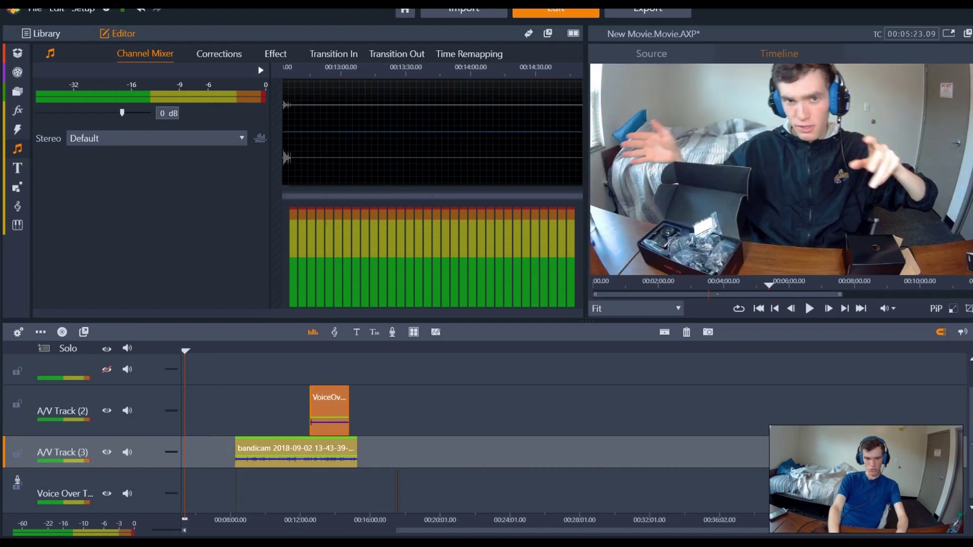
{"action": "key", "text": "KP_Add"}
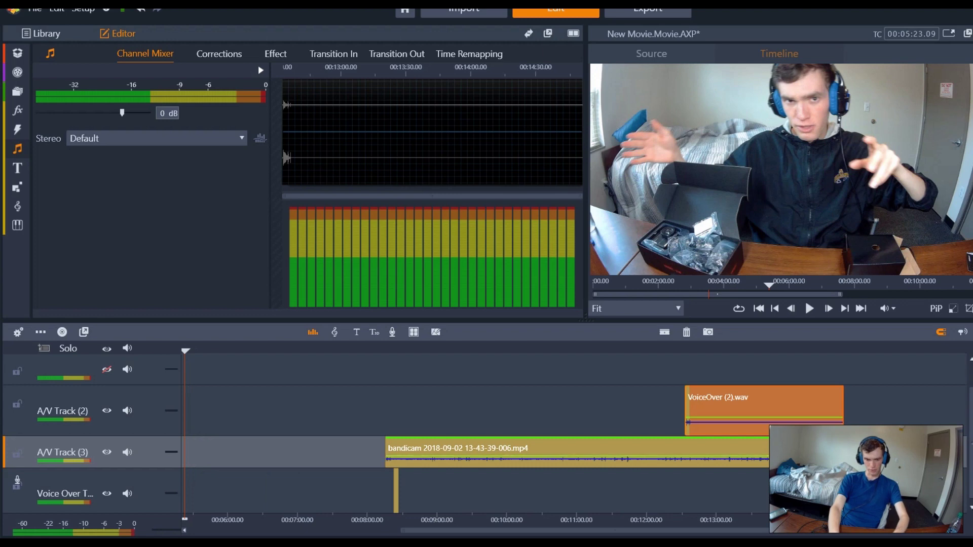
{"action": "left_click_drag", "start_coordinate": [396, 490], "coordinate": [397, 455]}
{"action": "key", "text": "KP_Add"}
{"action": "key", "text": "KP_Add"}
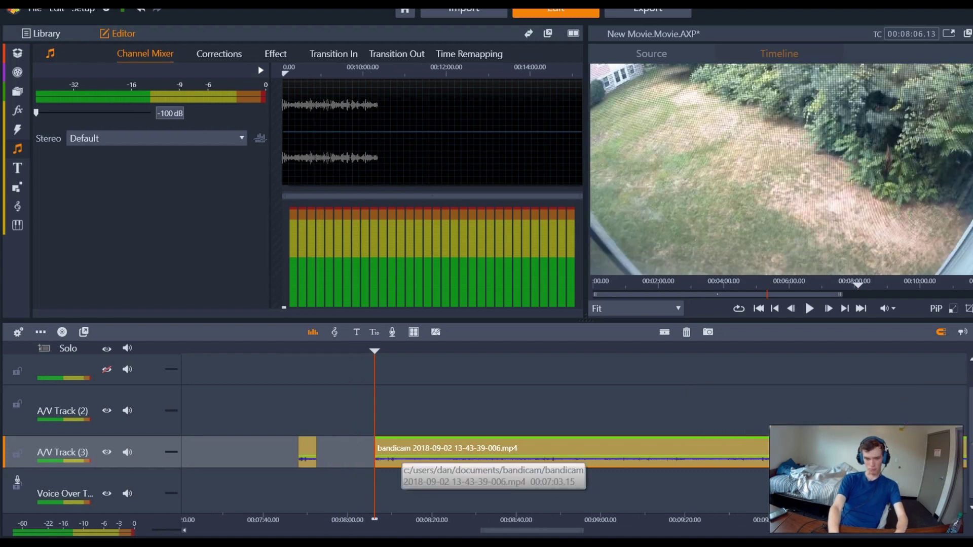
- Move the bandicam clip on A/V Track (3) earlier so it starts at about 00:07:54, right after the short voice-over clip
{"action": "key", "text": "KP_Add"}
{"action": "left_click_drag", "start_coordinate": [375, 453], "coordinate": [264, 453]}
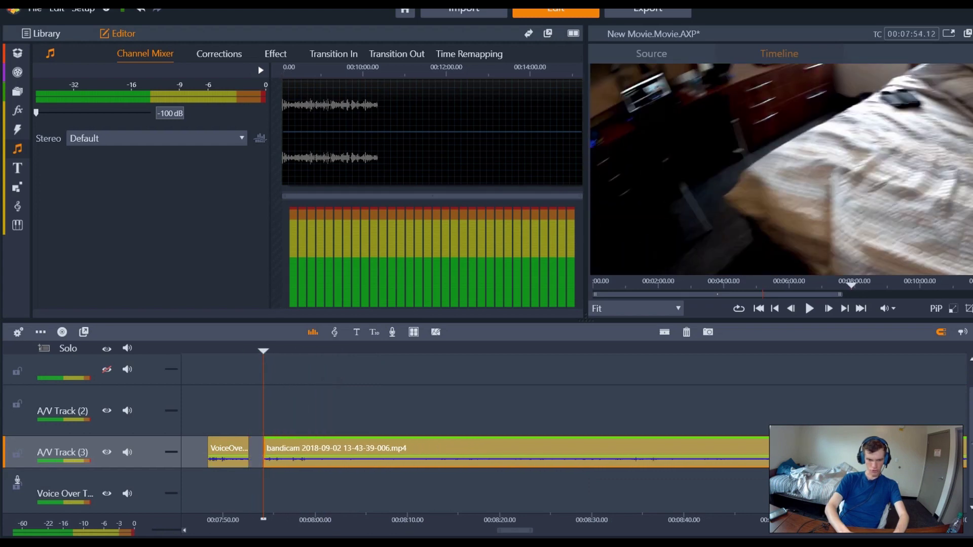
{"action": "key", "text": "KP_Subtract"}
{"action": "key", "text": "KP_Subtract"}
{"action": "key", "text": "KP_Subtract"}
{"action": "key", "text": "KP_Subtract"}
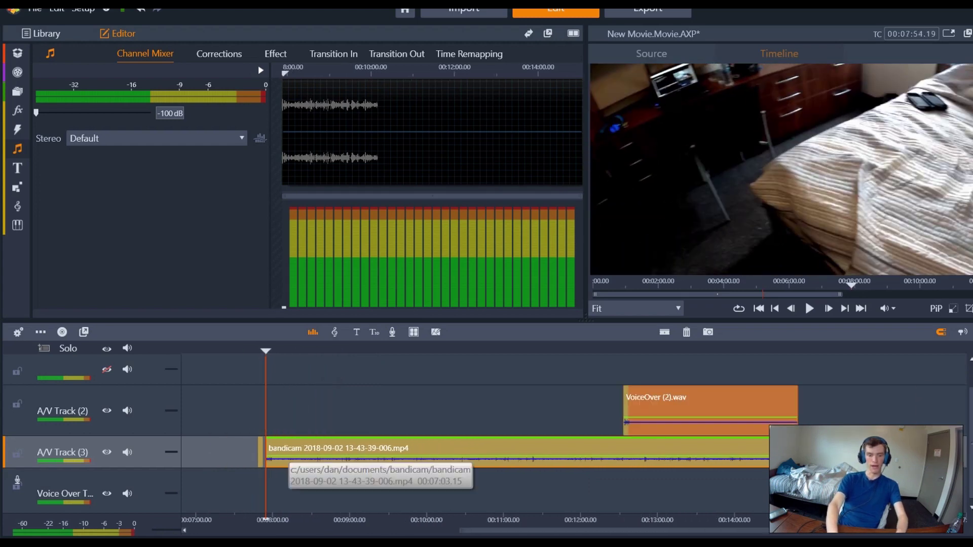
- Clear the clip selection, bring up new movie (2).movie in Movies & TV, and return to the editor
{"action": "key", "text": "Escape"}
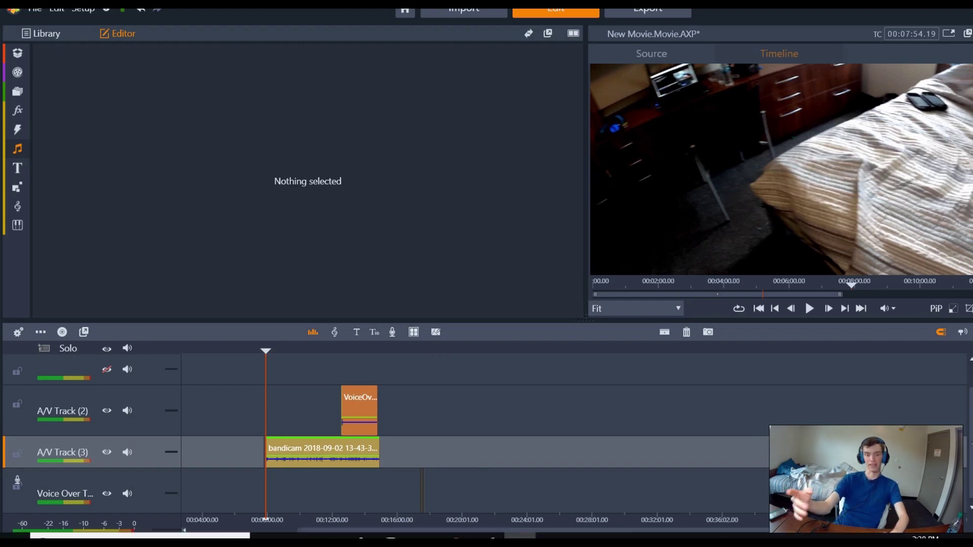
{"action": "left_click", "coordinate": [487, 528]}
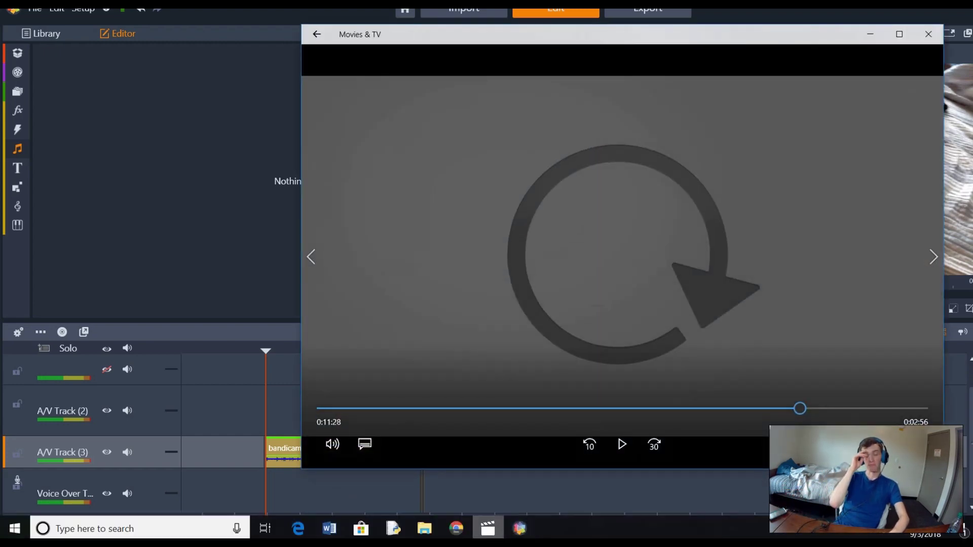
{"action": "left_click", "coordinate": [487, 528]}
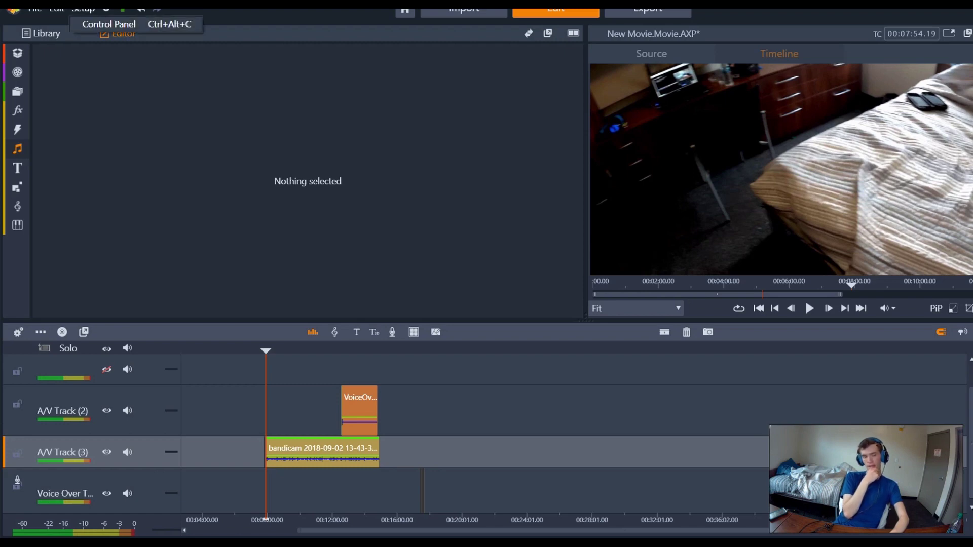
- Review the Hardware Acceleration type options in the Control Panel's Export and Preview settings, and cancel
{"action": "left_click", "coordinate": [106, 9]}
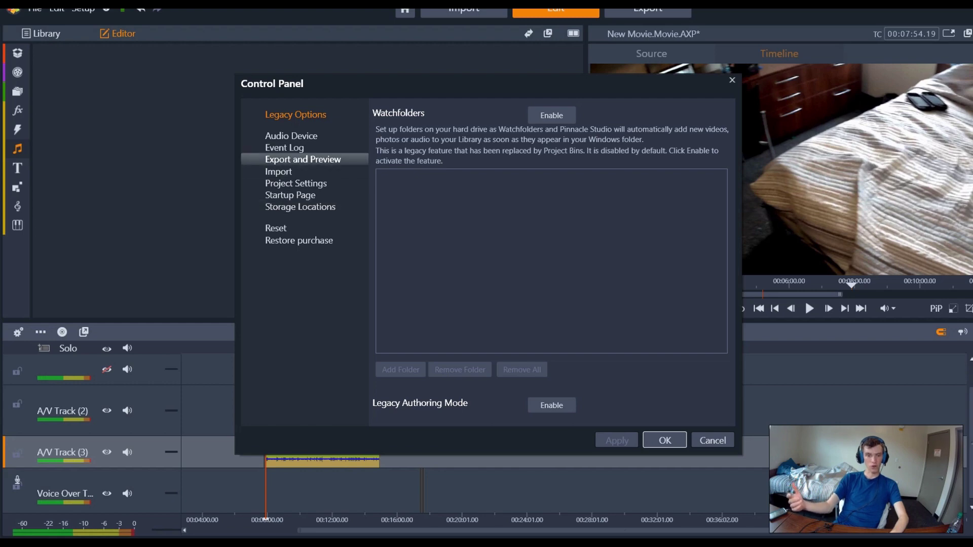
{"action": "left_click", "coordinate": [303, 159]}
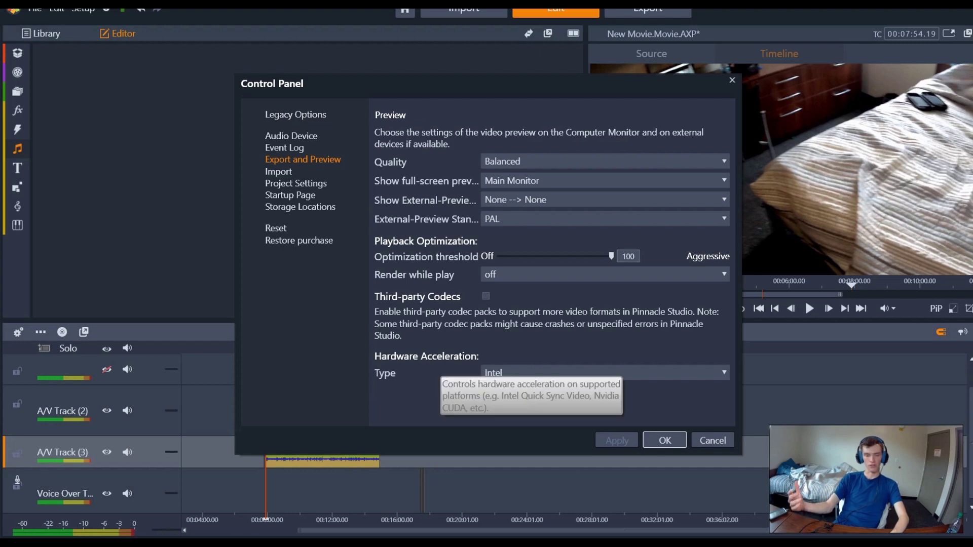
{"action": "left_click", "coordinate": [604, 372]}
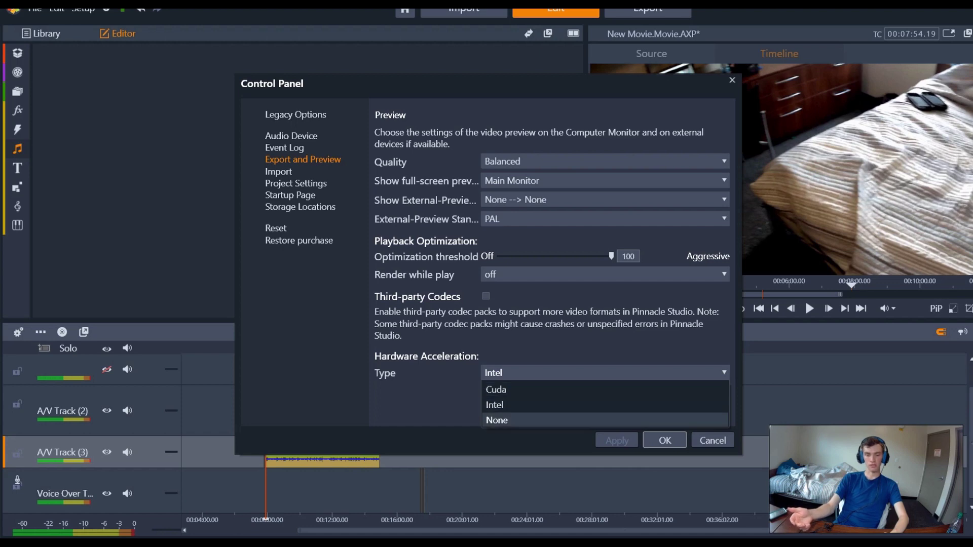
{"action": "left_click", "coordinate": [604, 372]}
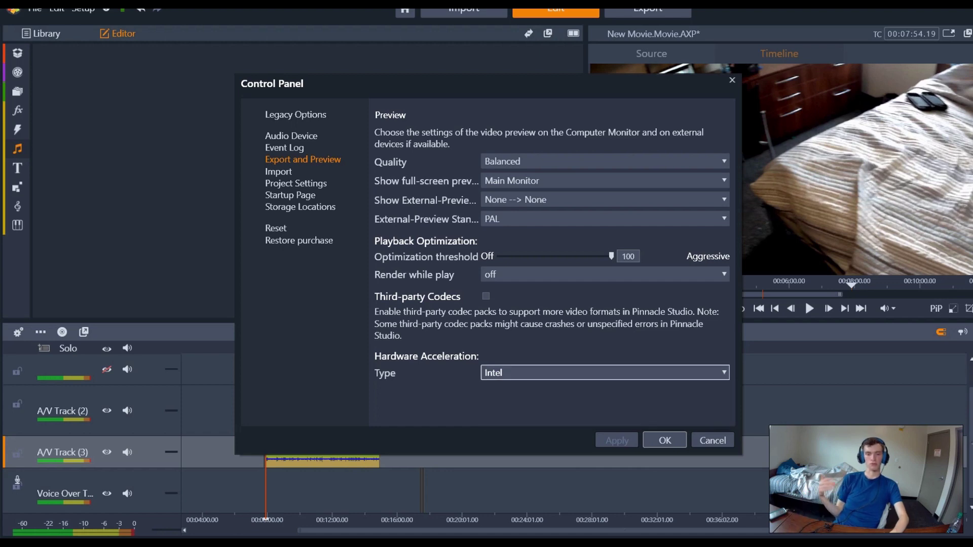
{"action": "left_click", "coordinate": [604, 372]}
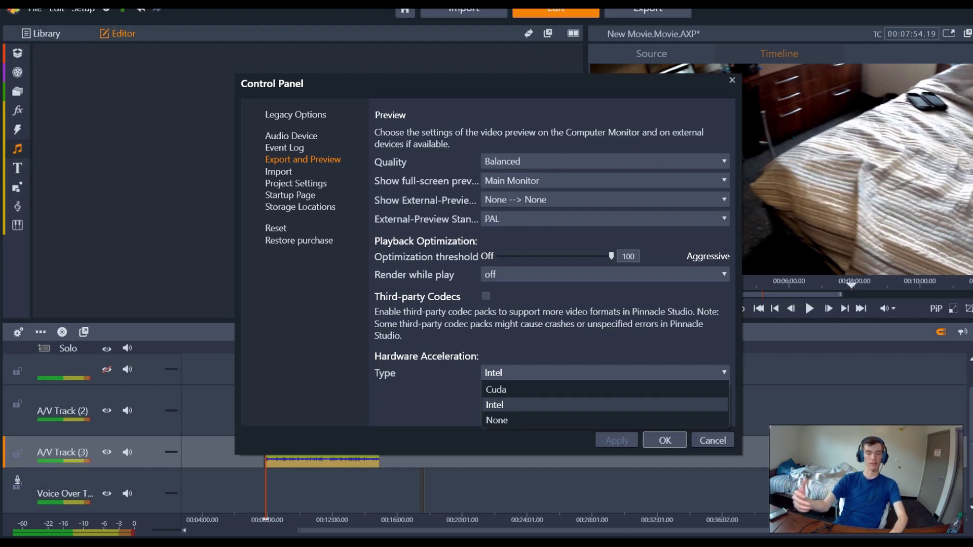
{"action": "left_click", "coordinate": [712, 440]}
{"action": "key", "text": "Return"}
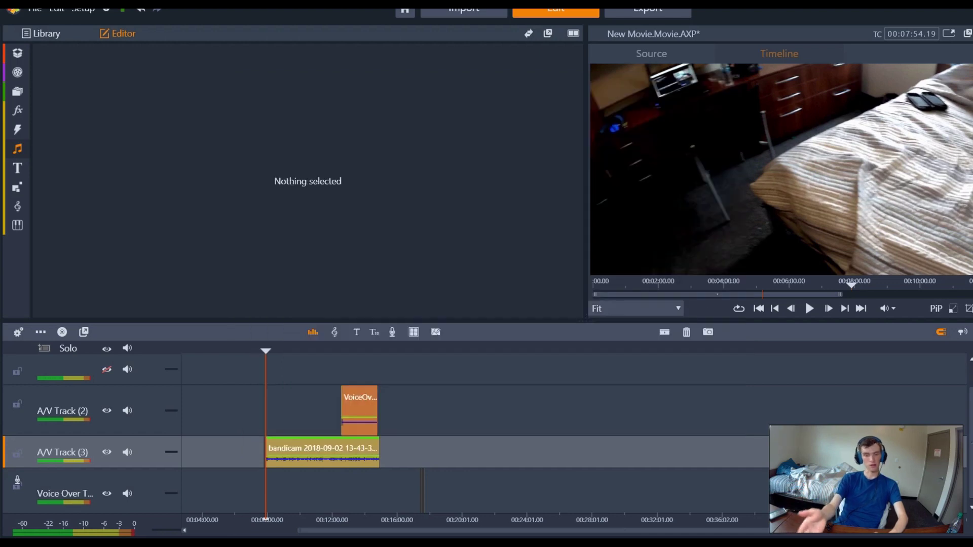
- Select the clips on A/V Track (2), A/V Track (3) and the Voice Over track together and move them to the start of the timeline
{"action": "left_click_drag", "start_coordinate": [307, 387], "coordinate": [468, 511]}
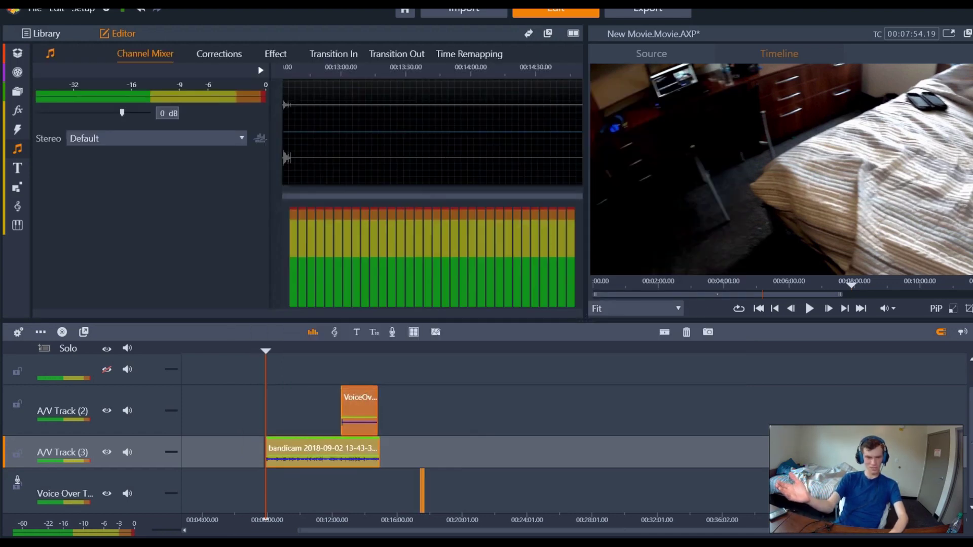
{"action": "left_click_drag", "start_coordinate": [355, 459], "coordinate": [223, 458]}
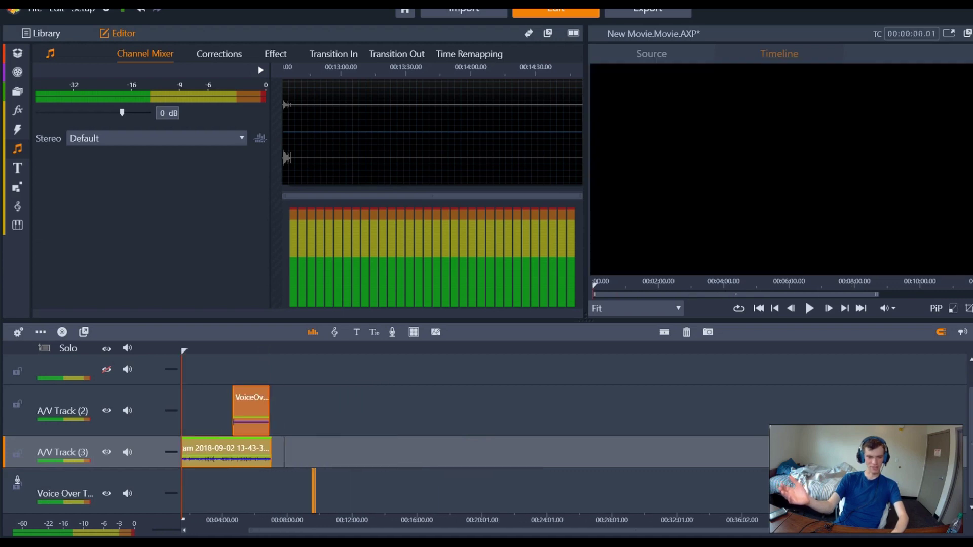
{"action": "key", "text": "ctrl+y"}
{"action": "left_click_drag", "start_coordinate": [338, 451], "coordinate": [215, 451]}
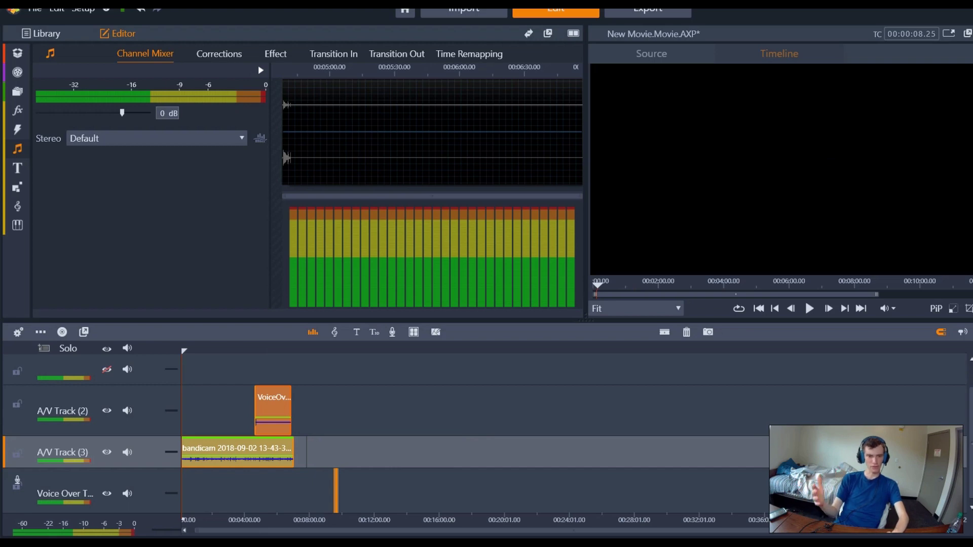
- Move the selected clips up two tracks, placing the bandicam audio on the unnamed track directly under A/V Track (1)
{"action": "key", "text": "minus"}
{"action": "key", "text": "minus"}
{"action": "key", "text": "minus"}
{"action": "key", "text": "minus"}
{"action": "key", "text": "minus"}
{"action": "key", "text": "plus"}
{"action": "key", "text": "plus"}
{"action": "key", "text": "plus"}
{"action": "key", "text": "plus"}
{"action": "key", "text": "plus"}
{"action": "key", "text": "plus"}
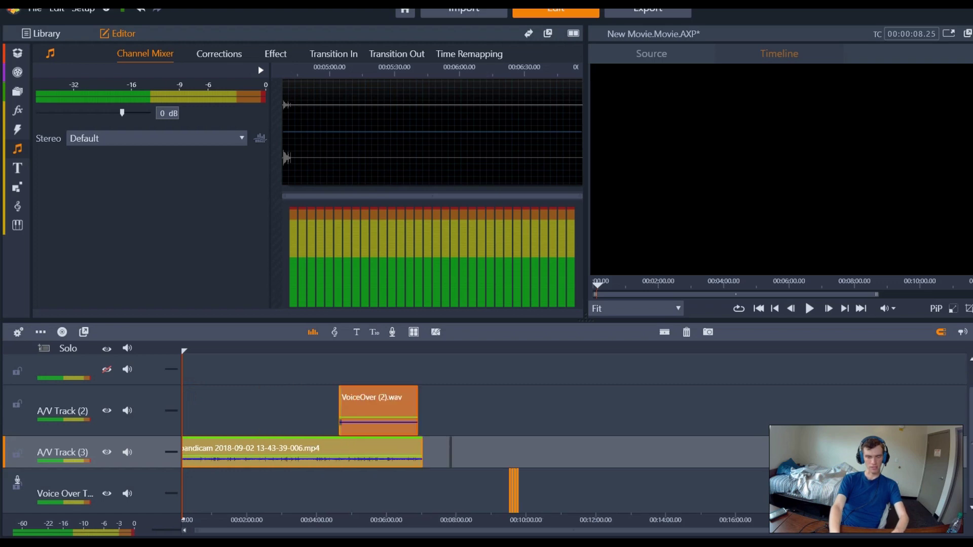
{"action": "key", "text": "ctrl+z"}
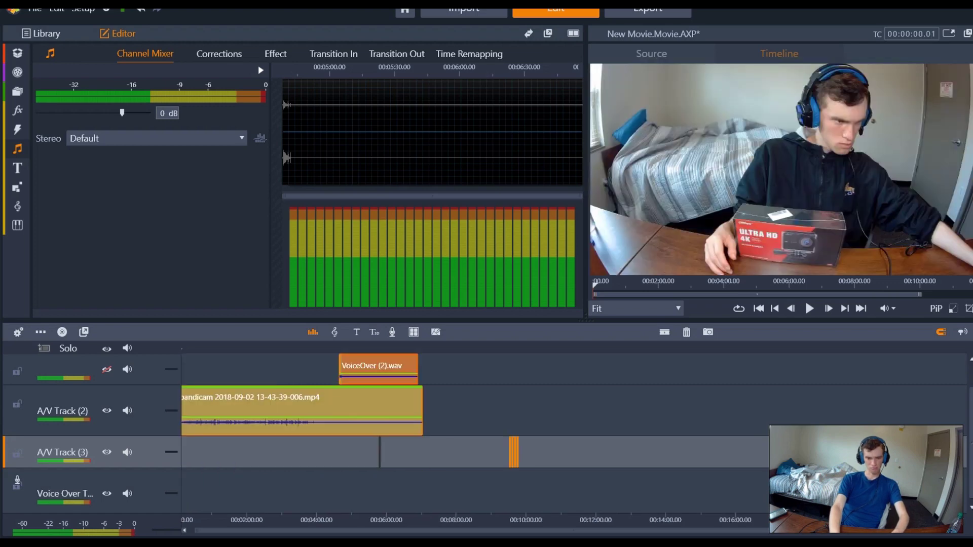
{"action": "key", "text": "ctrl+z"}
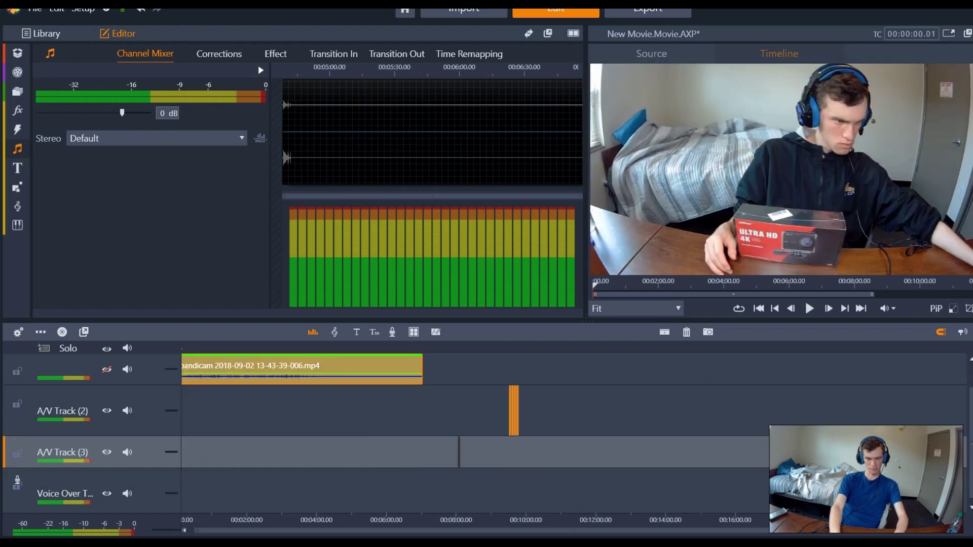
- Insert the short voice-over clip into the bandicam audio under A/V Track (1) at about 00:06:34, and move the playhead to about 00:06:52
{"action": "key", "text": "minus"}
{"action": "key", "text": "minus"}
{"action": "key", "text": "minus"}
{"action": "key", "text": "minus"}
{"action": "key", "text": "plus"}
{"action": "key", "text": "plus"}
{"action": "key", "text": "plus"}
{"action": "key", "text": "plus"}
{"action": "key", "text": "plus"}
{"action": "key", "text": "plus"}
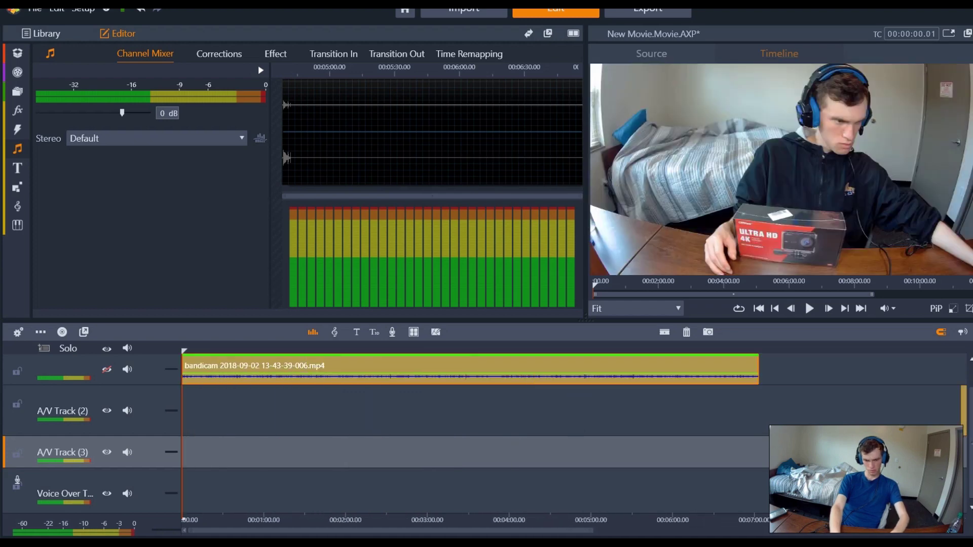
{"action": "key", "text": "ctrl+z"}
{"action": "left_click_drag", "start_coordinate": [834, 406], "coordinate": [735, 370]}
{"action": "key", "text": "ctrl+z"}
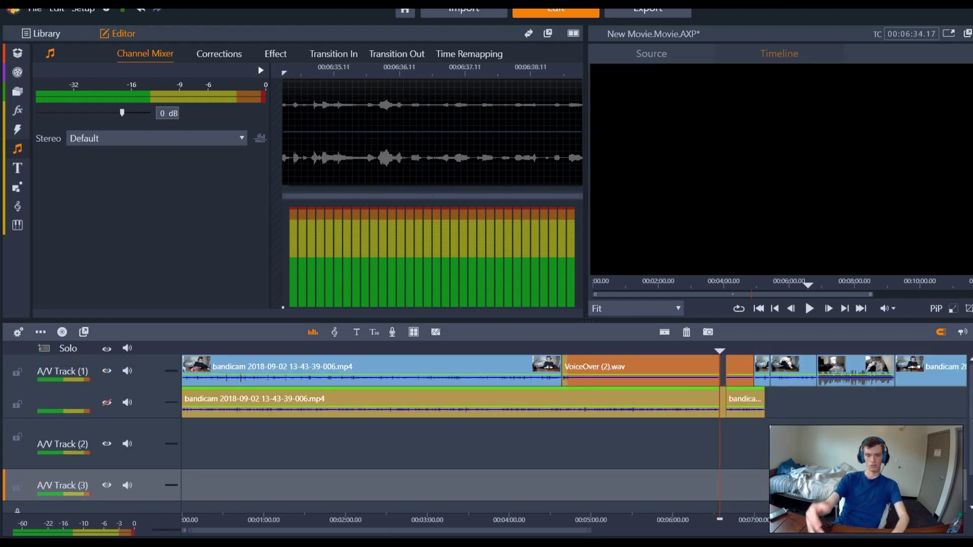
{"action": "left_click_drag", "start_coordinate": [719, 351], "coordinate": [743, 351]}
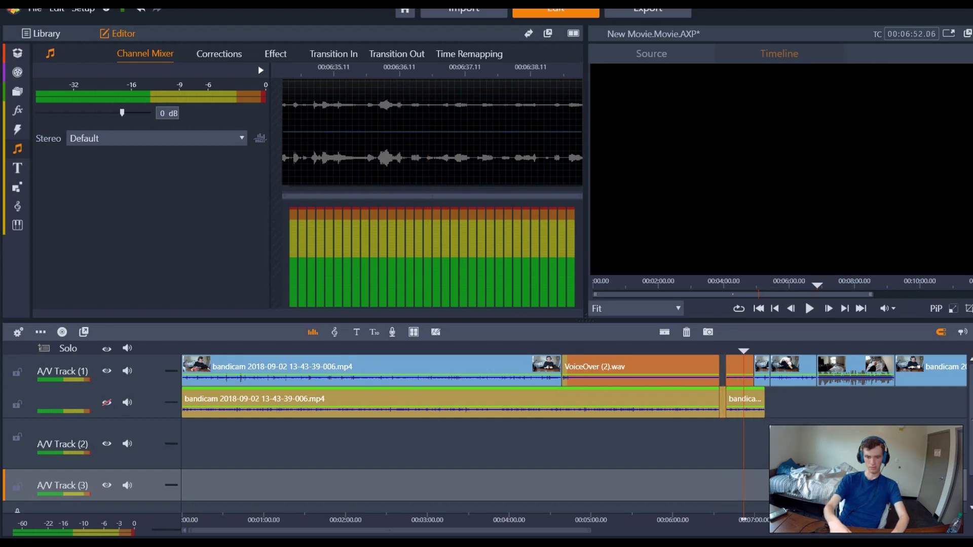
- Move the short voice-over clip out of the bandicam audio and place it directly after the audio's end, at about 00:07:03
{"action": "left_click_drag", "start_coordinate": [723, 402], "coordinate": [784, 402]}
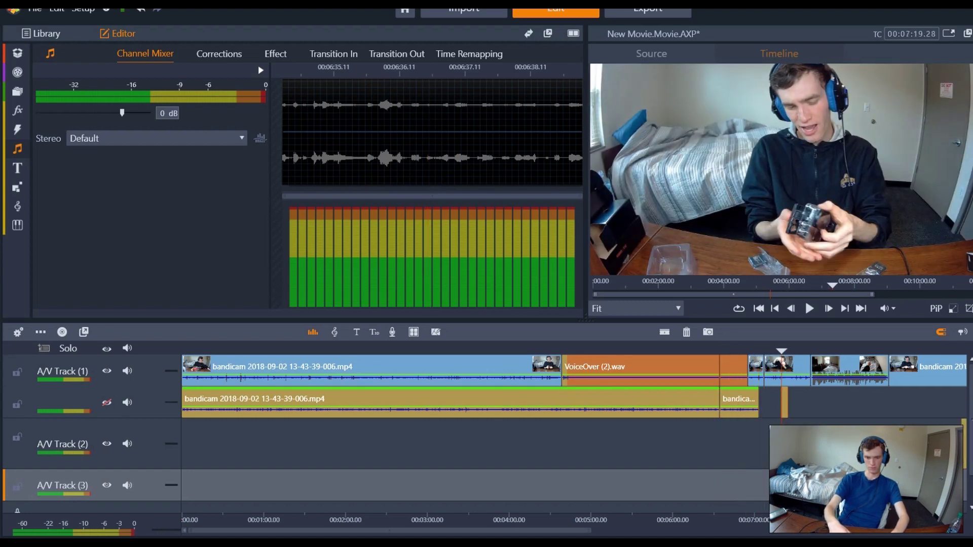
{"action": "key", "text": "ctrl+z"}
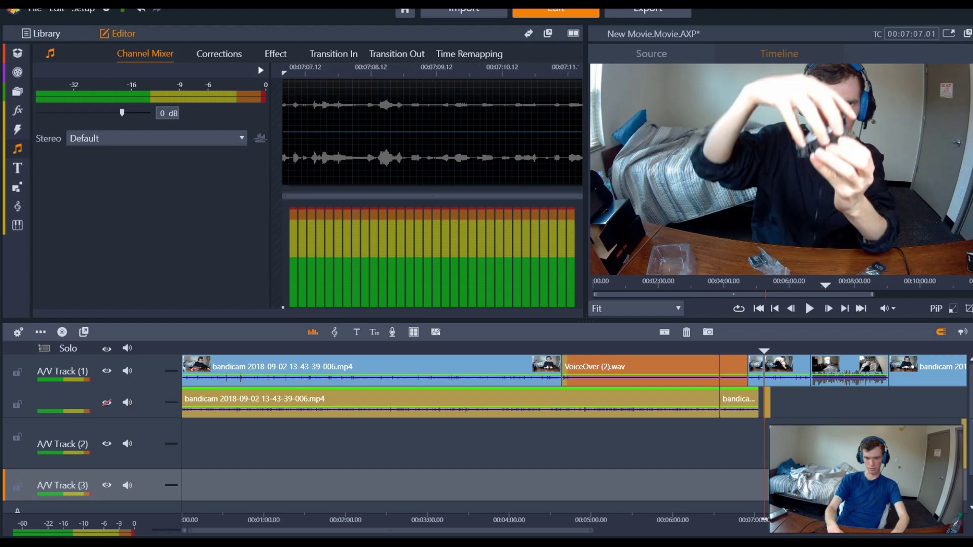
{"action": "left_click_drag", "start_coordinate": [768, 402], "coordinate": [762, 402]}
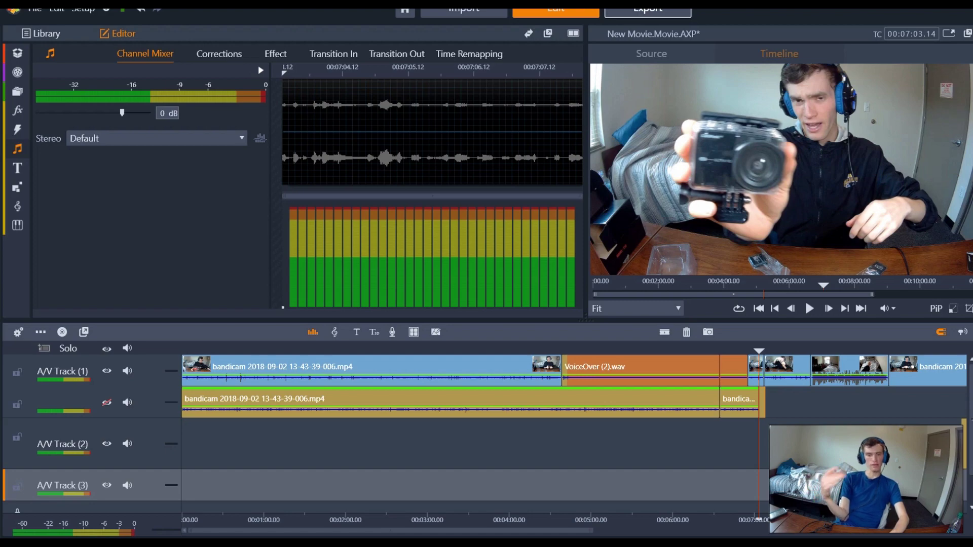
- Open the movie's export settings and review the Format, Extension, Device and Web output choices, keeping Format
{"action": "left_click", "coordinate": [648, 10]}
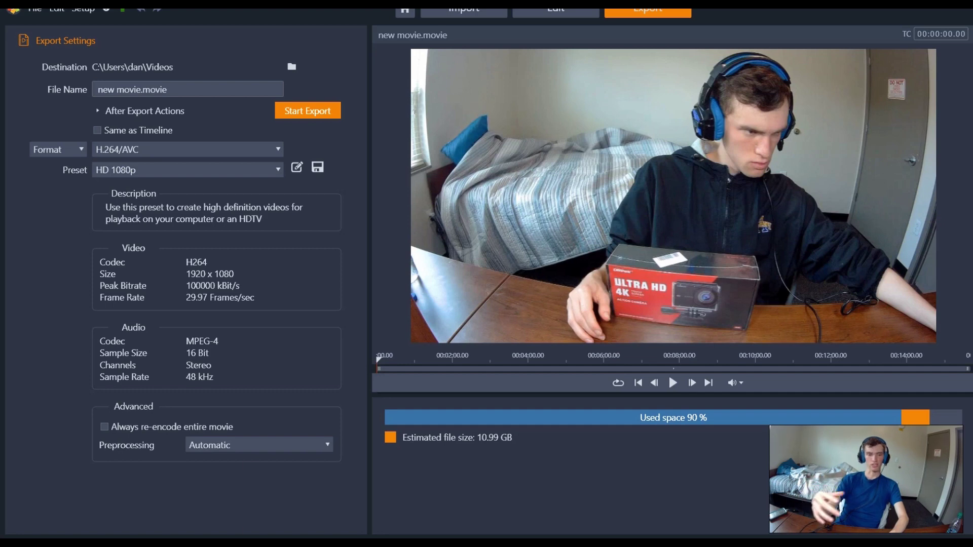
{"action": "left_click", "coordinate": [57, 149]}
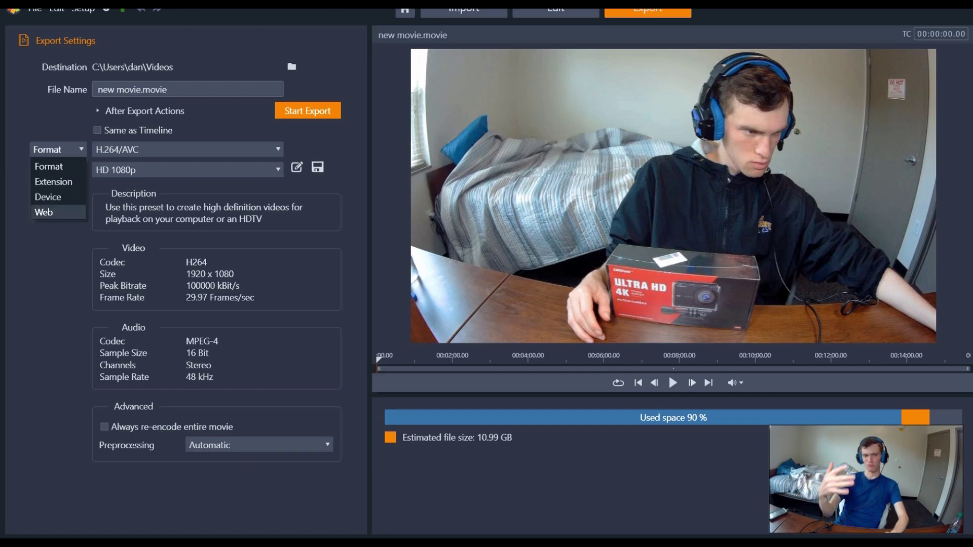
{"action": "left_click", "coordinate": [58, 211]}
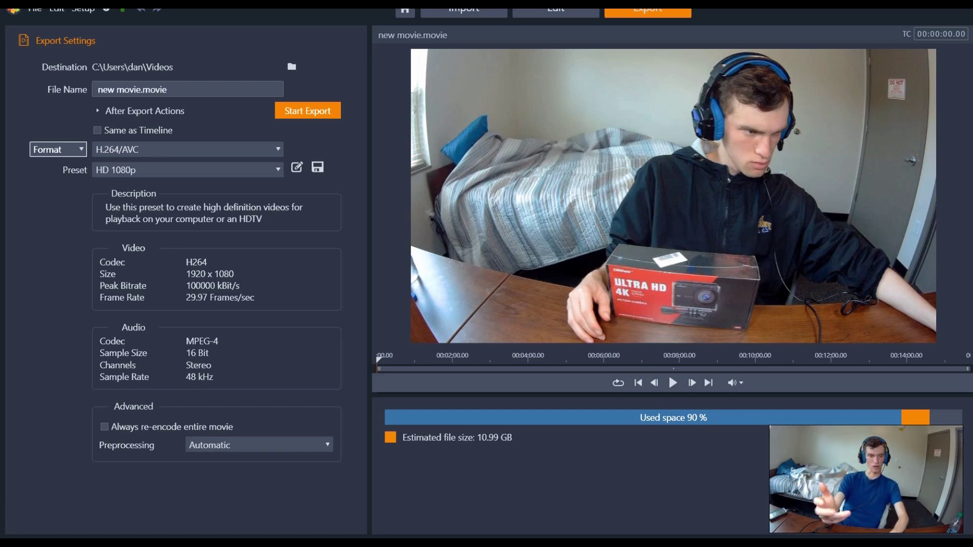
- Rename the export file as efwrfo
{"action": "double_click", "coordinate": [154, 90]}
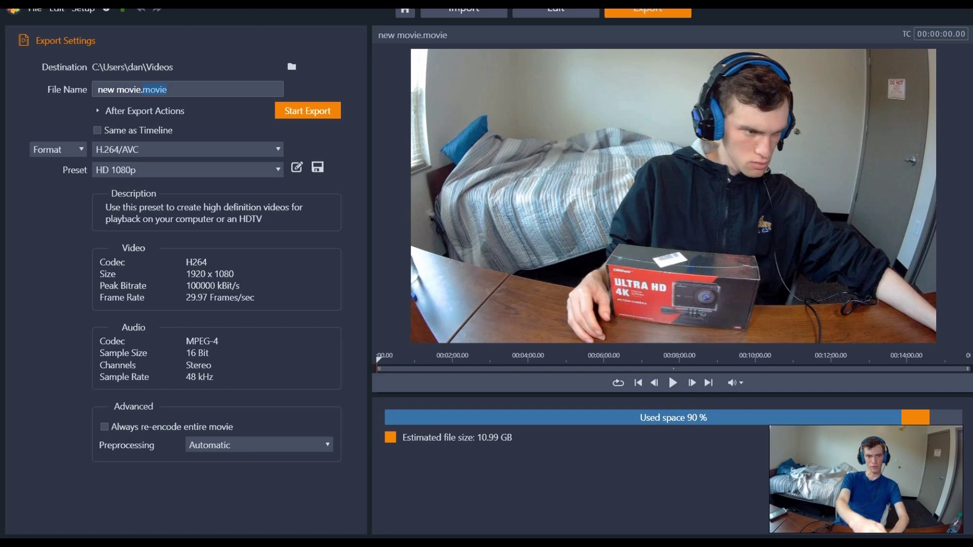
{"action": "key", "text": "BackSpace"}
{"action": "key", "text": "BackSpace"}
{"action": "key", "text": "BackSpace"}
{"action": "key", "text": "BackSpace"}
{"action": "key", "text": "BackSpace"}
{"action": "key", "text": "BackSpace"}
{"action": "key", "text": "BackSpace"}
{"action": "key", "text": "BackSpace"}
{"action": "key", "text": "BackSpace"}
{"action": "key", "text": "BackSpace"}
{"action": "key", "text": "BackSpace"}
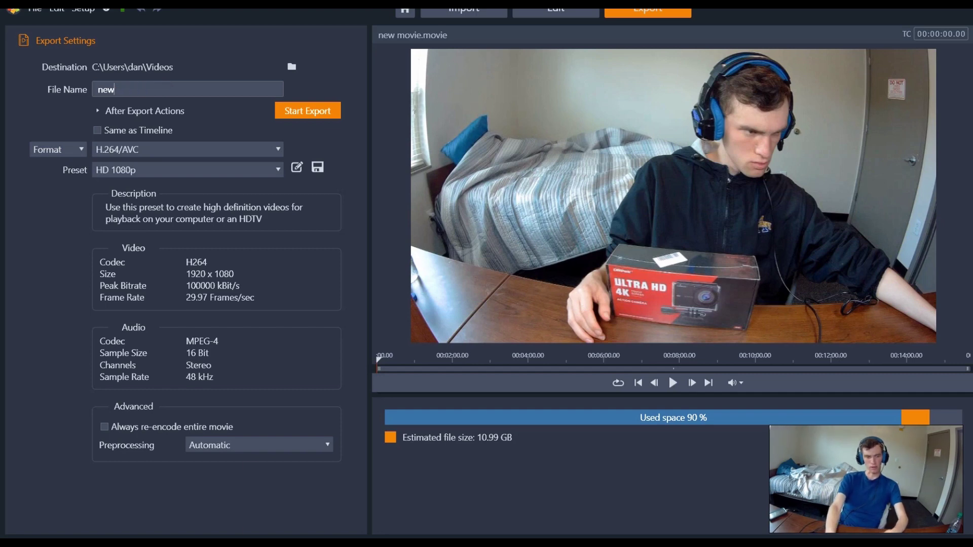
{"action": "type", "text": "efwrfo"}
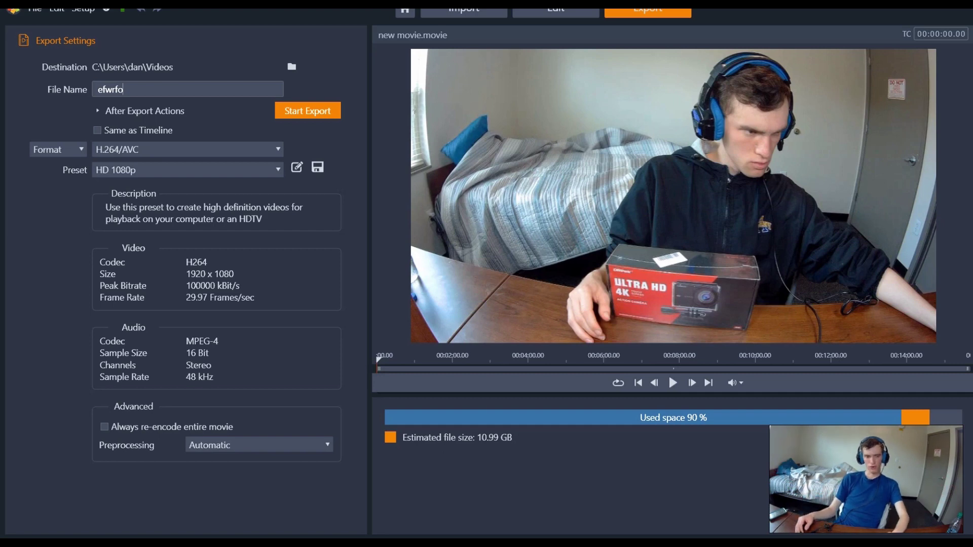
- Set the export's advanced preprocessing option to Render completely before export
{"action": "left_click", "coordinate": [259, 445]}
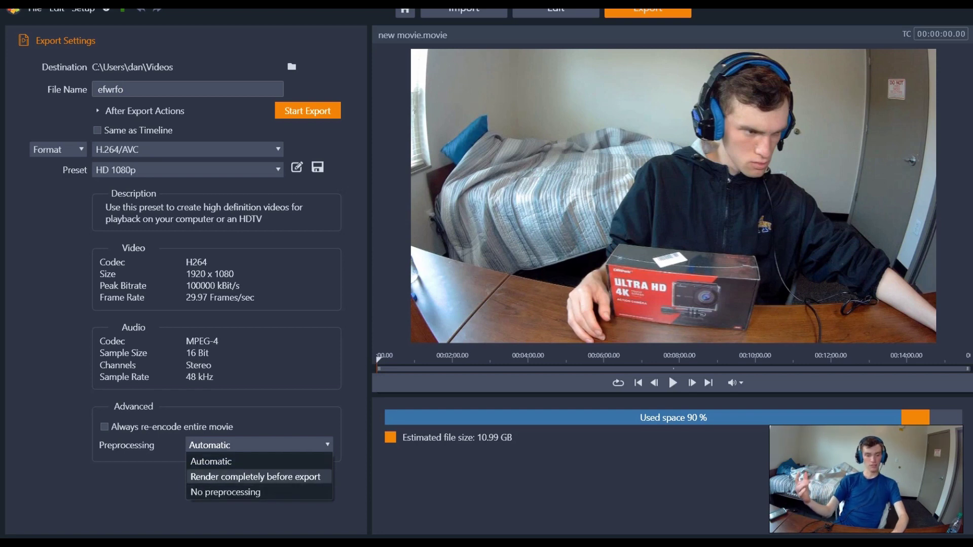
{"action": "left_click", "coordinate": [255, 477]}
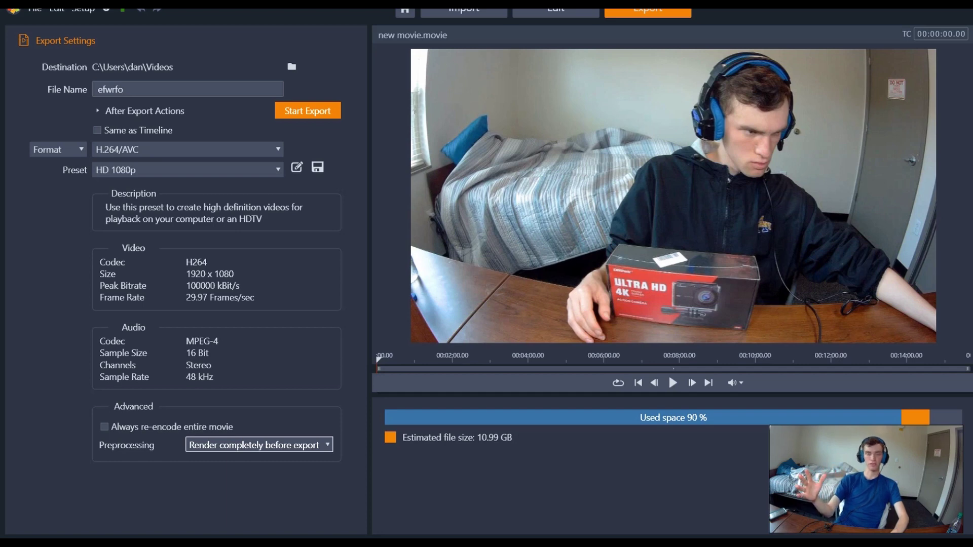